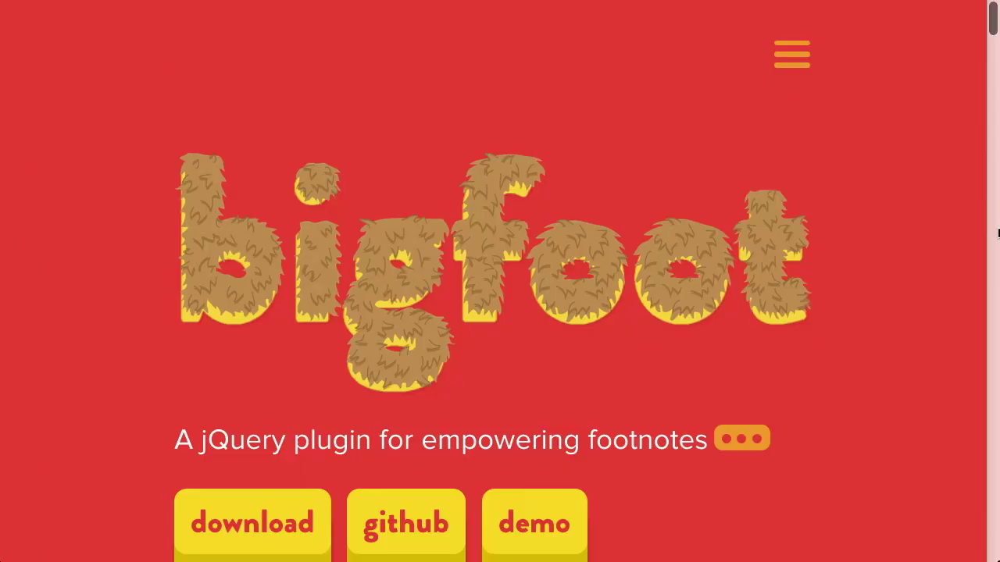
Step: Show the ••• footnote popover after the bigfoot tagline, then scroll down to the introduction section
{"action": "scroll", "coordinate": [999, 232], "scroll_direction": "down", "scroll_amount": 3}
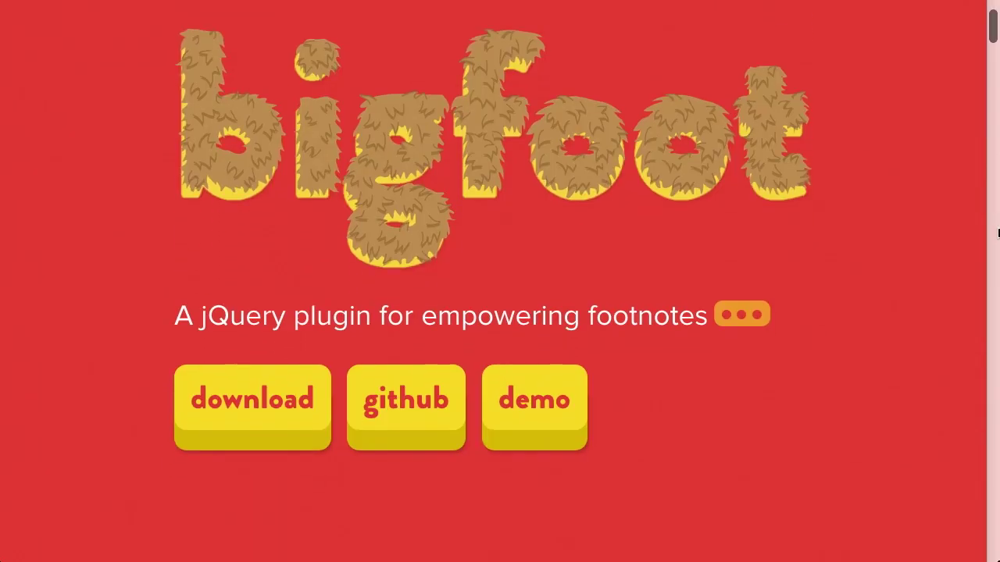
{"action": "left_click", "coordinate": [748, 330]}
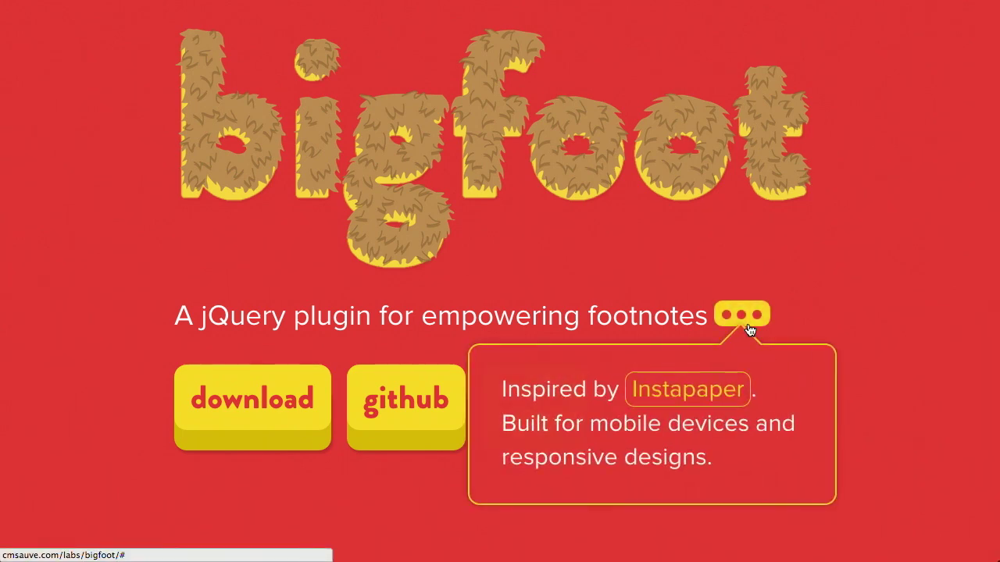
{"action": "scroll", "coordinate": [748, 330], "scroll_direction": "down", "scroll_amount": 5}
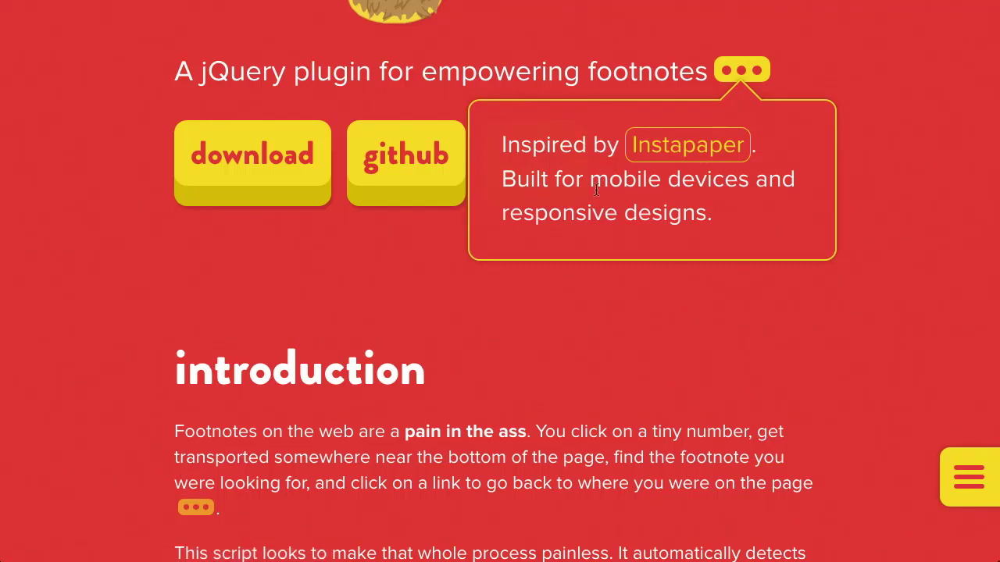
{"action": "scroll", "coordinate": [636, 361], "scroll_direction": "down", "scroll_amount": 5}
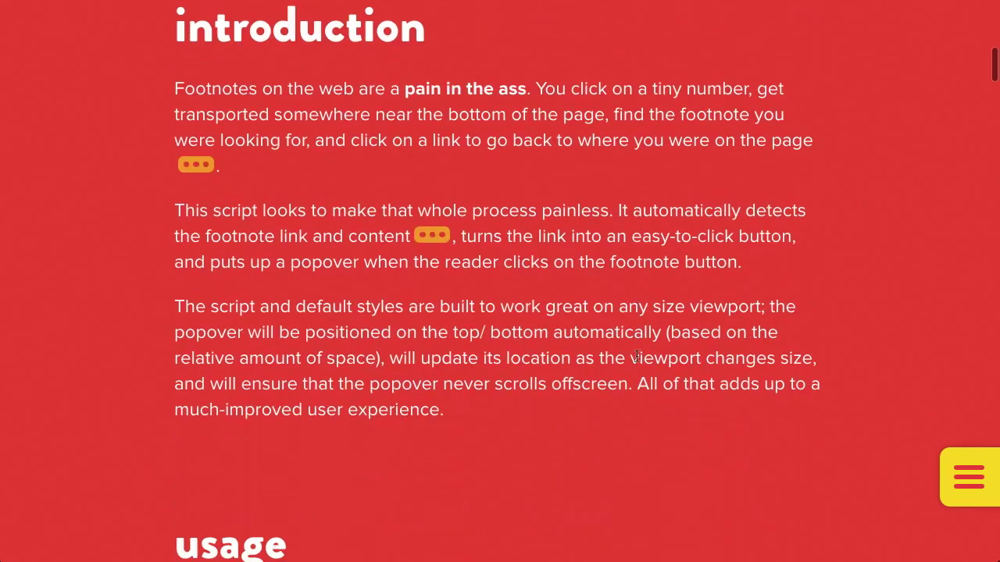
{"action": "scroll", "coordinate": [646, 357], "scroll_direction": "up", "scroll_amount": 1}
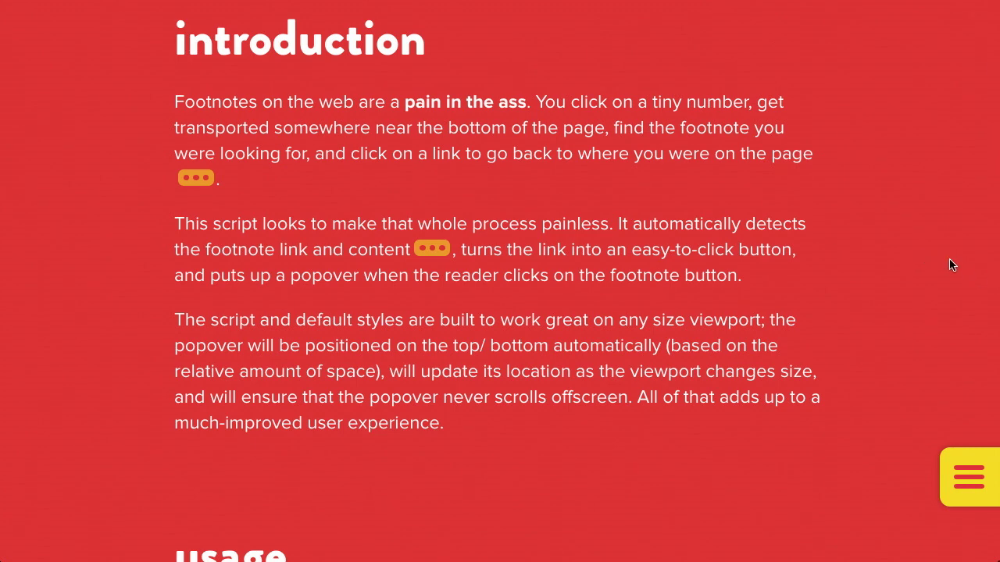
{"action": "scroll", "coordinate": [952, 265], "scroll_direction": "down", "scroll_amount": 5}
Step: Open and close the usage paragraph's footnote popover, then highlight the $.bigfoot(); code line
{"action": "scroll", "coordinate": [952, 266], "scroll_direction": "down", "scroll_amount": 1}
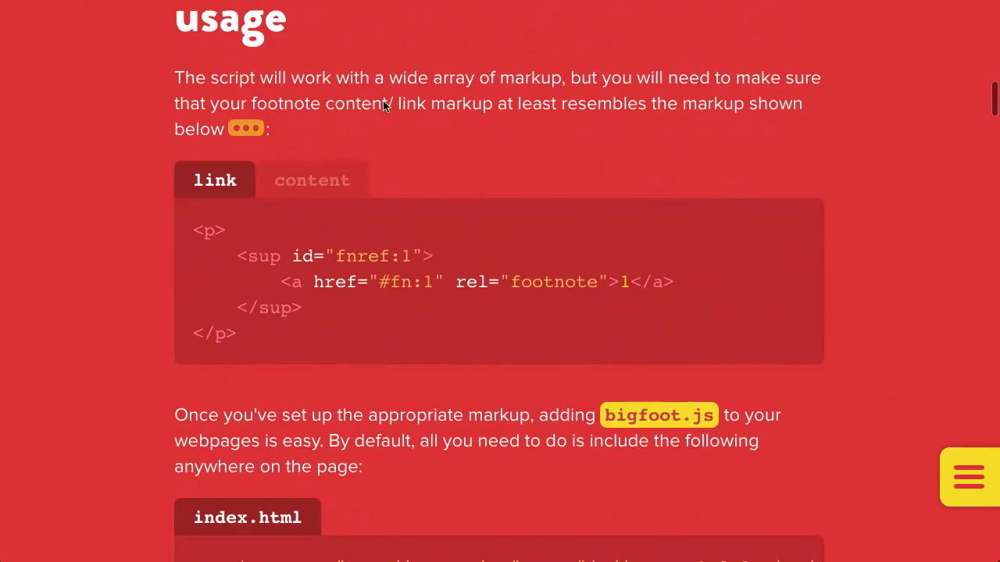
{"action": "left_click", "coordinate": [250, 129]}
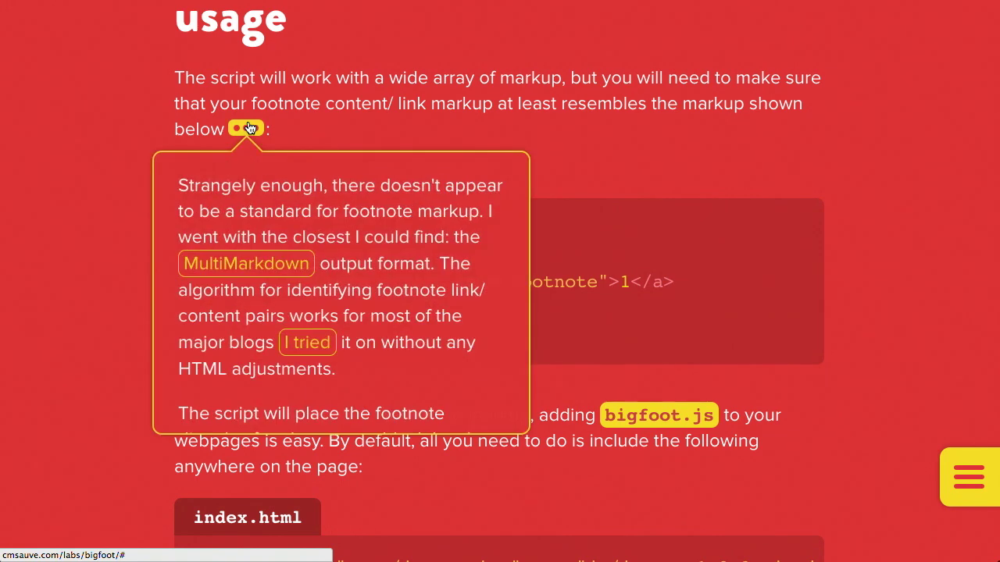
{"action": "left_click", "coordinate": [250, 129]}
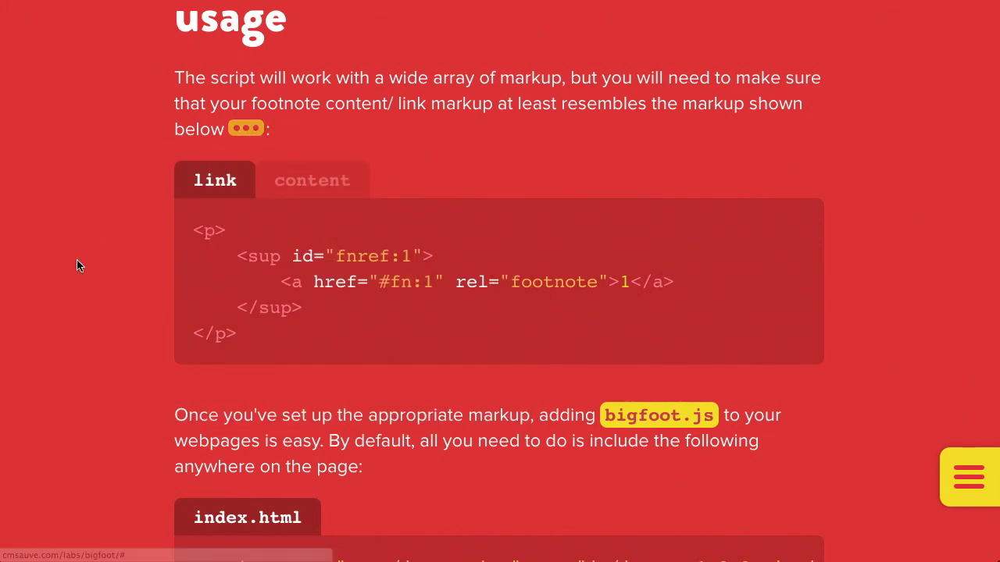
{"action": "scroll", "coordinate": [78, 264], "scroll_direction": "down", "scroll_amount": 4}
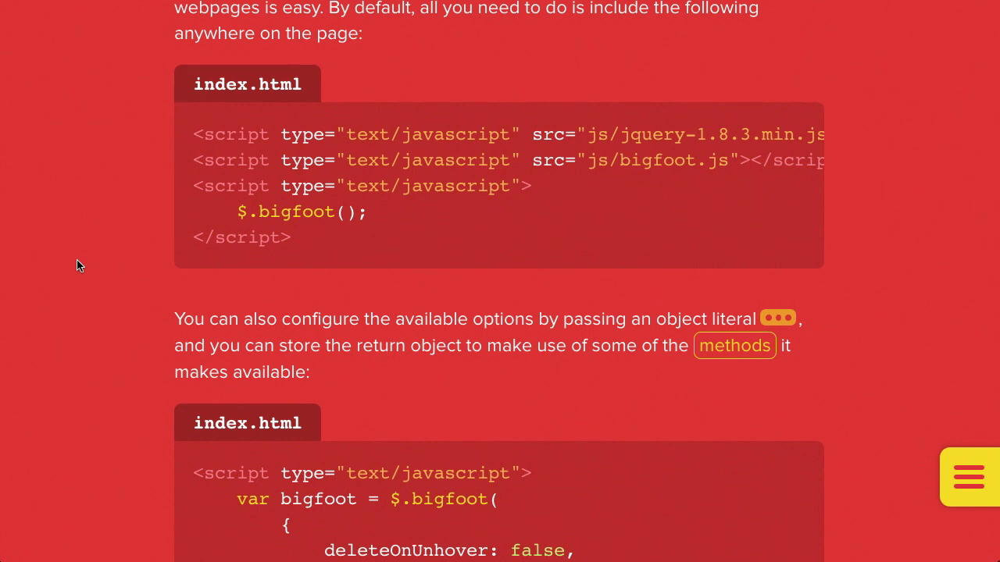
{"action": "scroll", "coordinate": [78, 266], "scroll_direction": "down", "scroll_amount": 1}
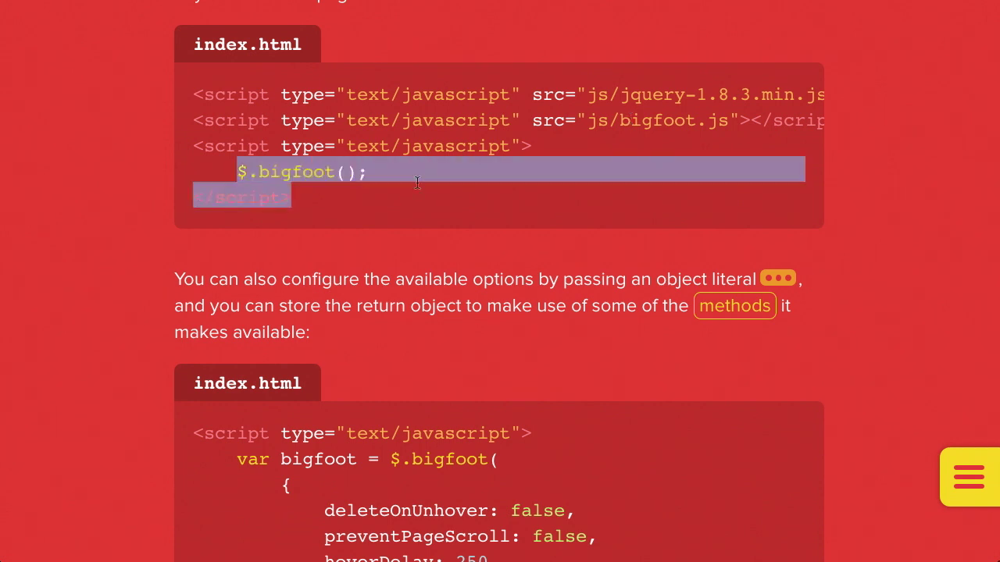
{"action": "left_click", "coordinate": [417, 182]}
Step: Scroll down the bigfoot options list to popoverDeleteDelay and popoverCreateDelay
{"action": "scroll", "coordinate": [168, 282], "scroll_direction": "down", "scroll_amount": 3}
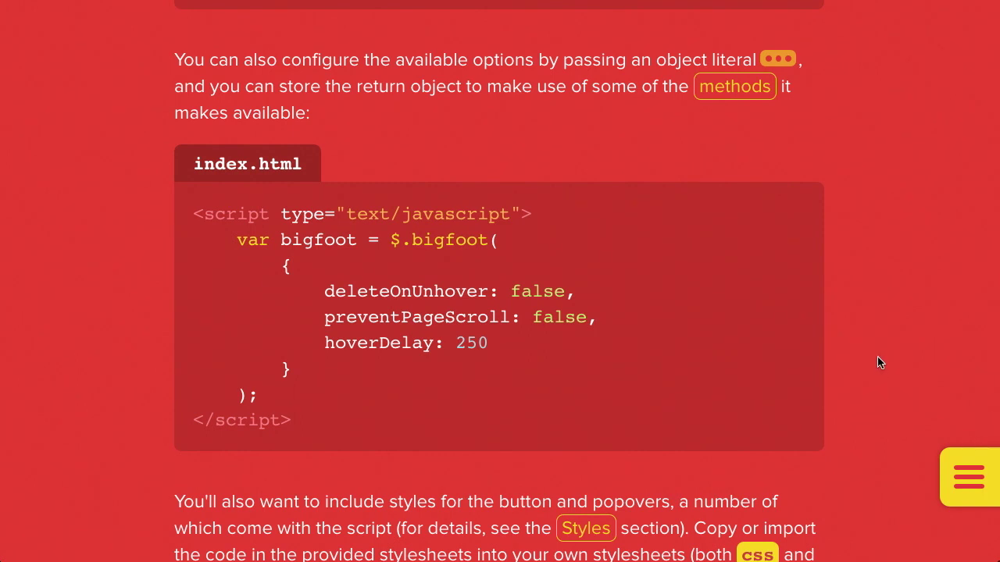
{"action": "scroll", "coordinate": [878, 357], "scroll_direction": "down", "scroll_amount": 4}
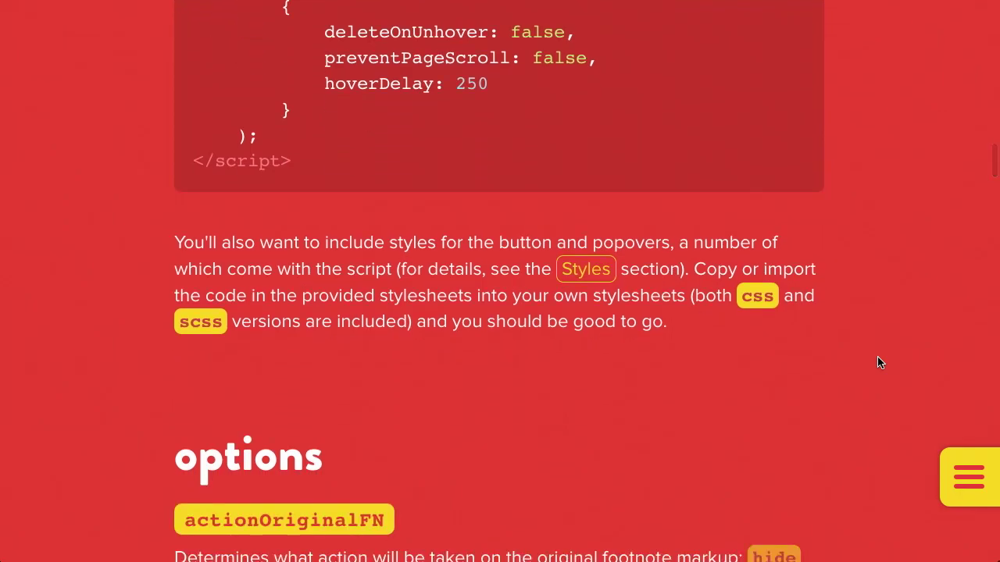
{"action": "scroll", "coordinate": [877, 357], "scroll_direction": "down", "scroll_amount": 4}
{"action": "scroll", "coordinate": [877, 361], "scroll_direction": "down", "scroll_amount": 15}
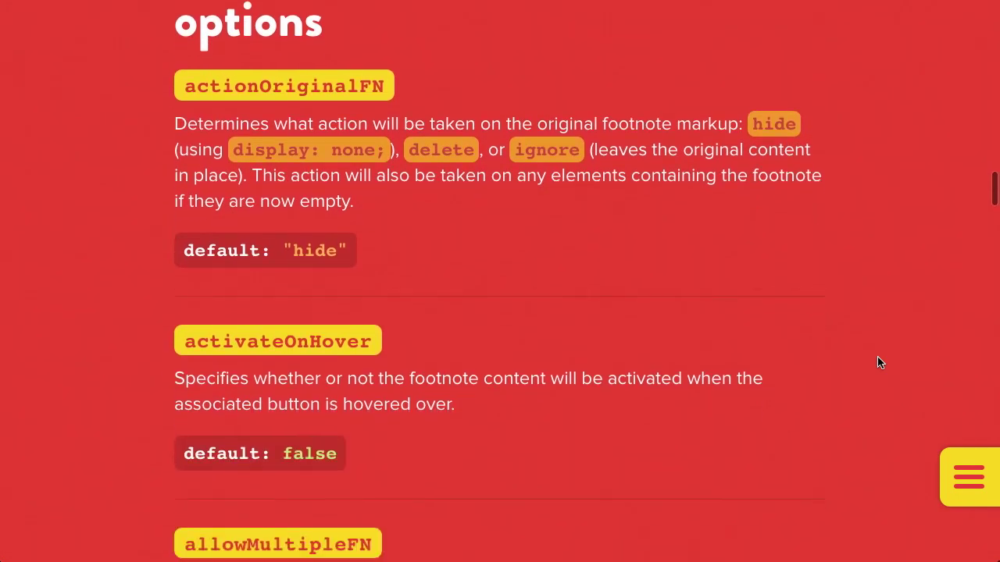
{"action": "scroll", "coordinate": [877, 359], "scroll_direction": "down", "scroll_amount": 7}
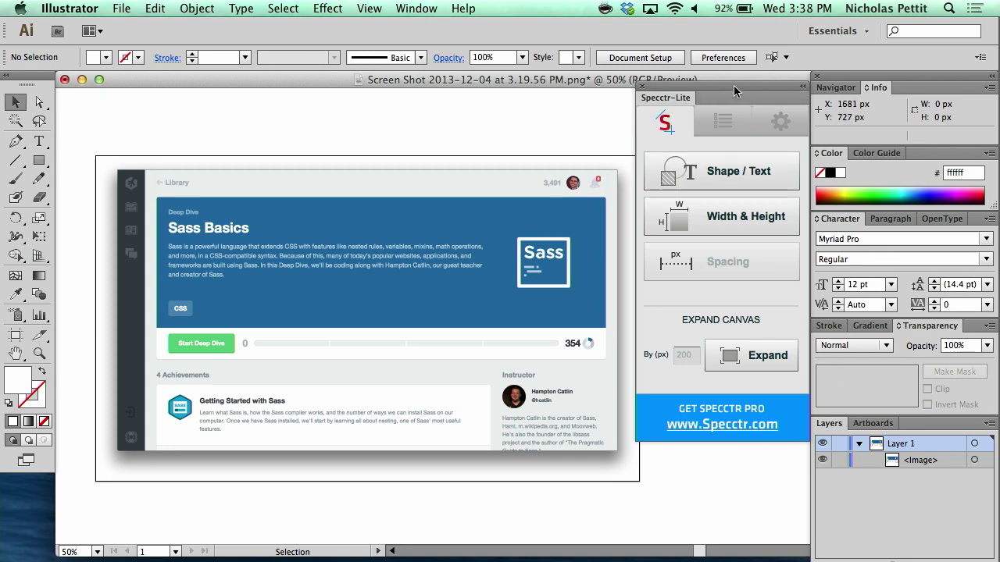
Step: Nudge the Specctr-Lite panel slightly lower beside the Sass Basics screenshot
{"action": "mouse_move", "coordinate": [733, 85]}
{"action": "left_mouse_down"}
{"action": "mouse_move", "coordinate": [700, 85]}
{"action": "mouse_move", "coordinate": [732, 91]}
{"action": "left_mouse_up"}
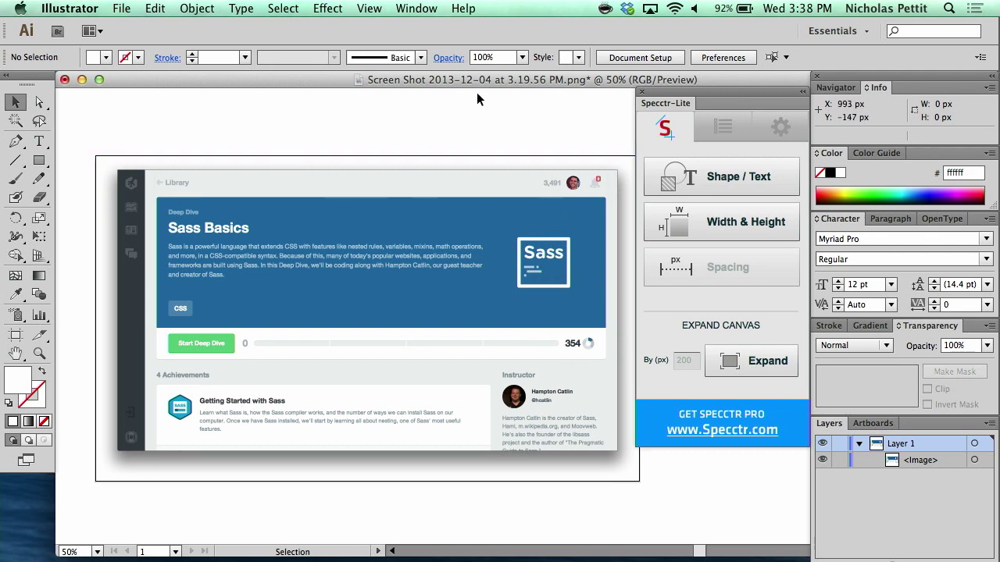
Step: Draw a rectangle over the Sass logo and add its Specctr-Lite width and height specs
{"action": "left_click", "coordinate": [39, 160]}
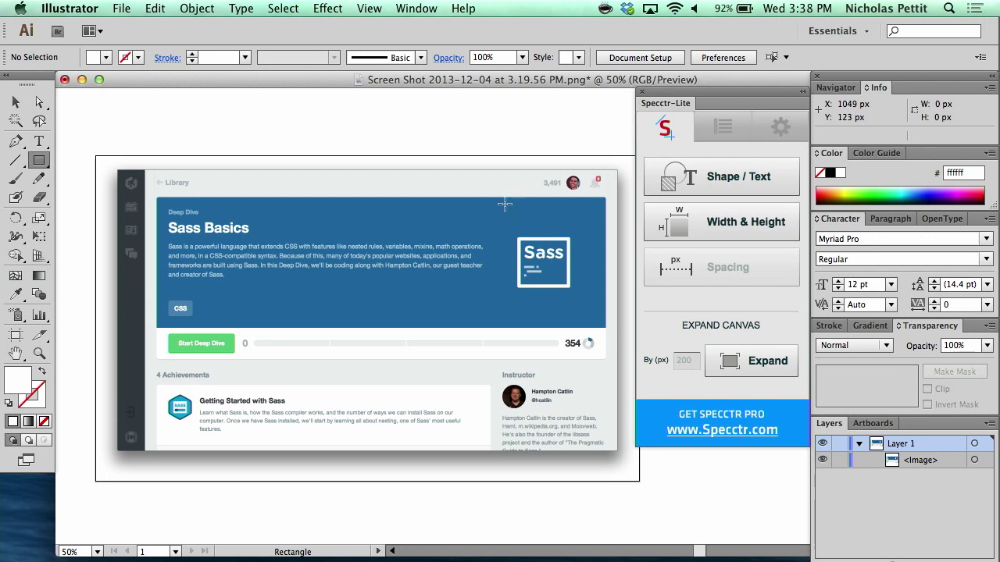
{"action": "left_click_drag", "start_coordinate": [504, 205], "coordinate": [584, 320]}
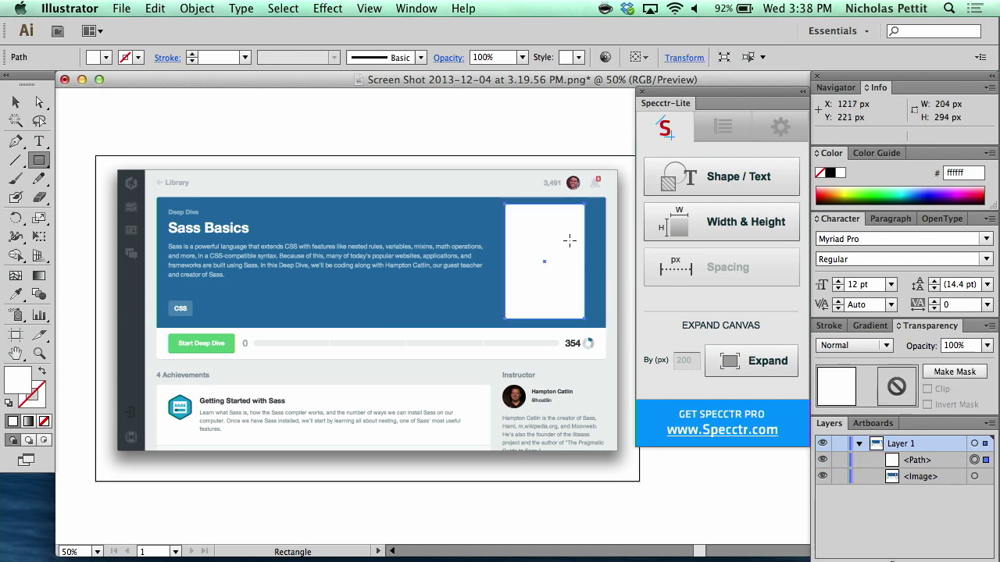
{"action": "left_click", "coordinate": [15, 102]}
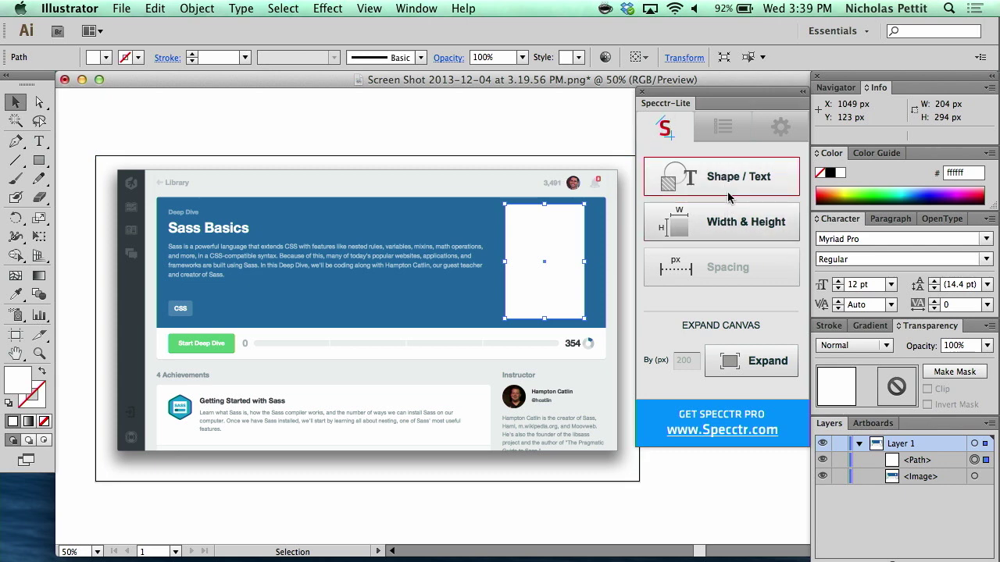
{"action": "left_click", "coordinate": [692, 231]}
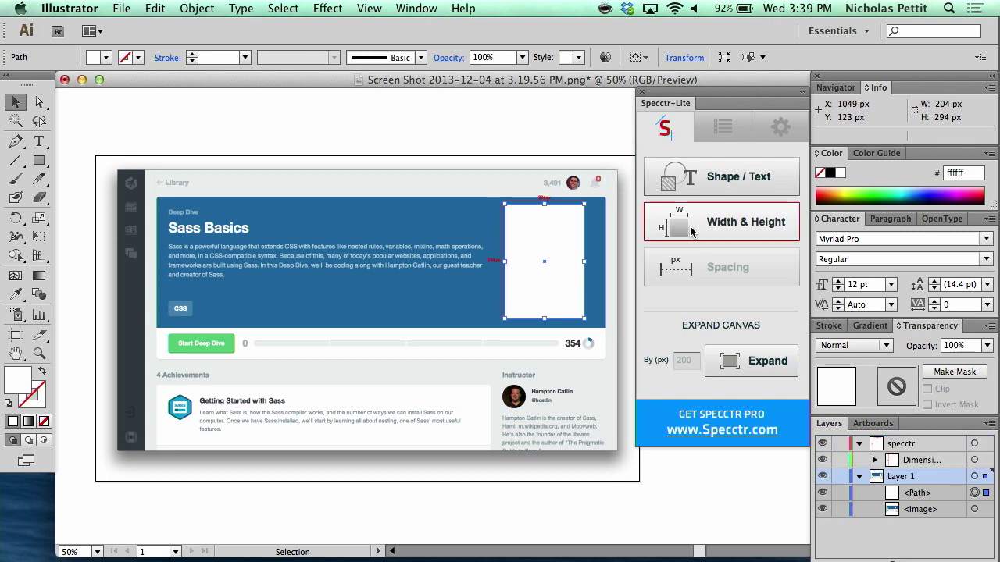
Step: Zoom to 300% to inspect the 204 px by 294 px spec marks, then zoom back out
{"action": "key", "text": "super+plus"}
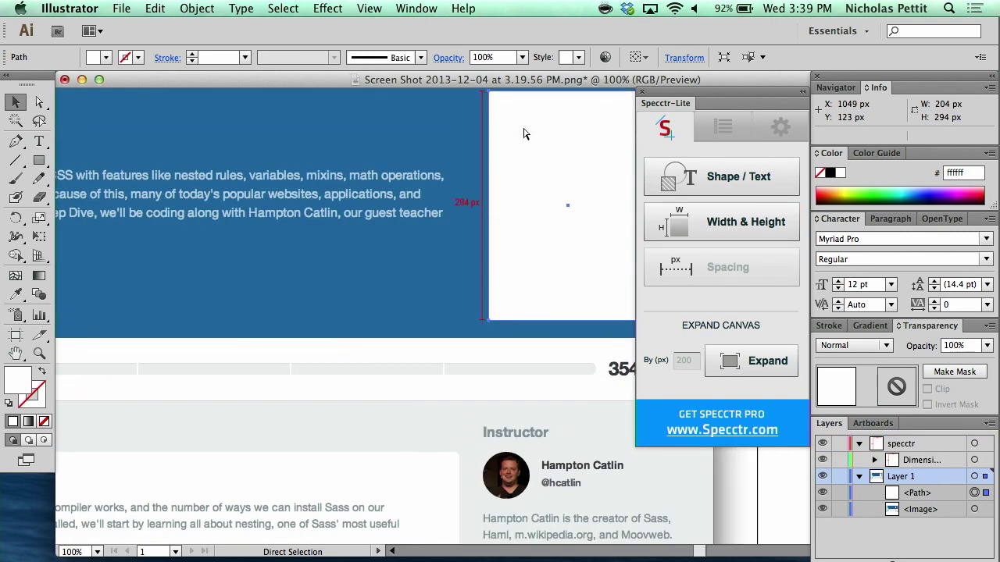
{"action": "scroll", "coordinate": [523, 134], "scroll_direction": "down", "scroll_amount": 3}
{"action": "key", "text": "super+plus"}
{"action": "key", "text": "super+plus"}
{"action": "scroll", "coordinate": [524, 134], "scroll_direction": "up", "scroll_amount": 4}
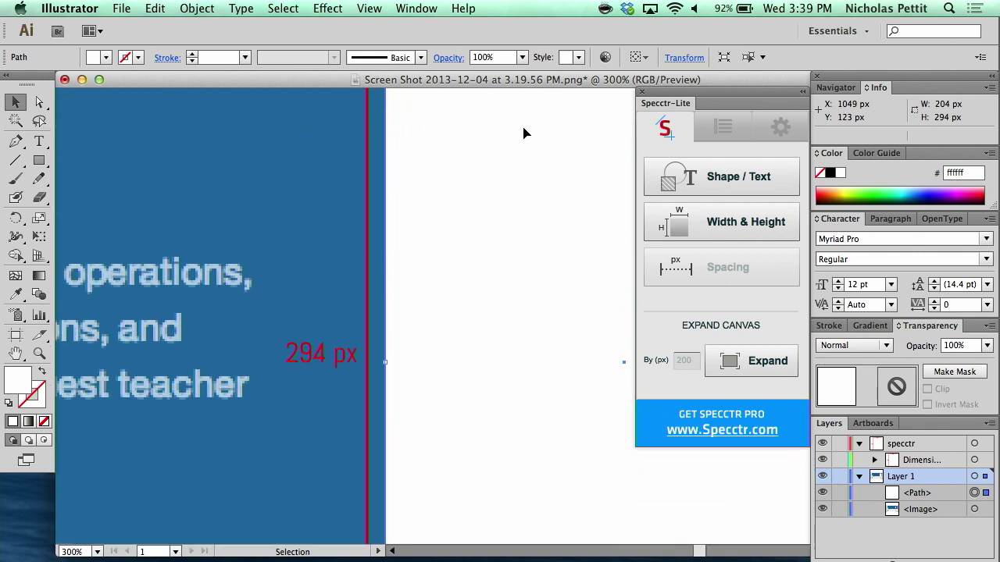
{"action": "scroll", "coordinate": [504, 206], "scroll_direction": "up", "scroll_amount": 8}
{"action": "scroll", "coordinate": [505, 206], "scroll_direction": "right", "scroll_amount": 5}
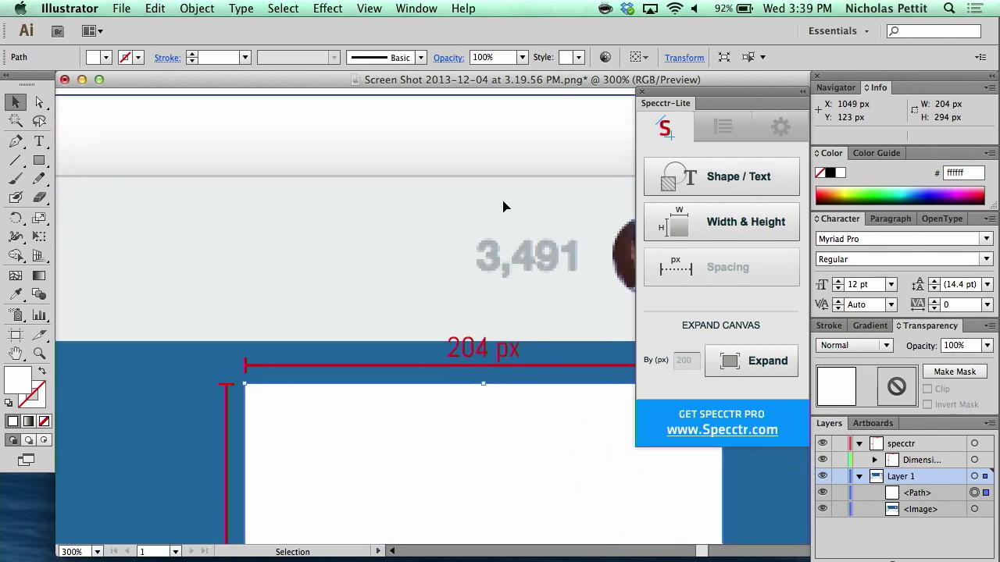
{"action": "scroll", "coordinate": [505, 206], "scroll_direction": "down", "scroll_amount": 2}
{"action": "scroll", "coordinate": [505, 206], "scroll_direction": "right", "scroll_amount": 3}
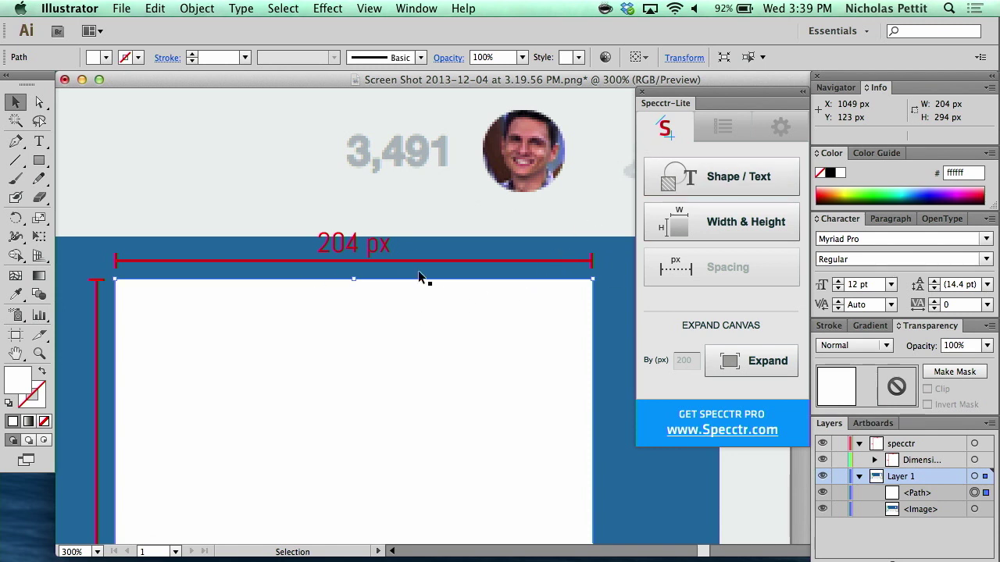
{"action": "key", "text": "super+minus"}
{"action": "key", "text": "super+minus"}
{"action": "key", "text": "super+minus"}
{"action": "key", "text": "super+minus"}
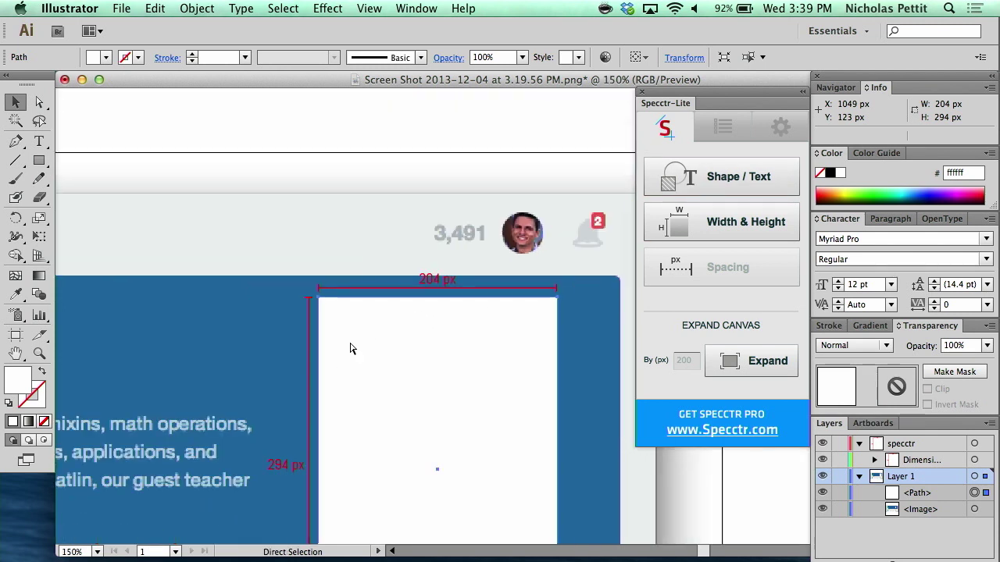
{"action": "scroll", "coordinate": [501, 277], "scroll_direction": "down", "scroll_amount": 5}
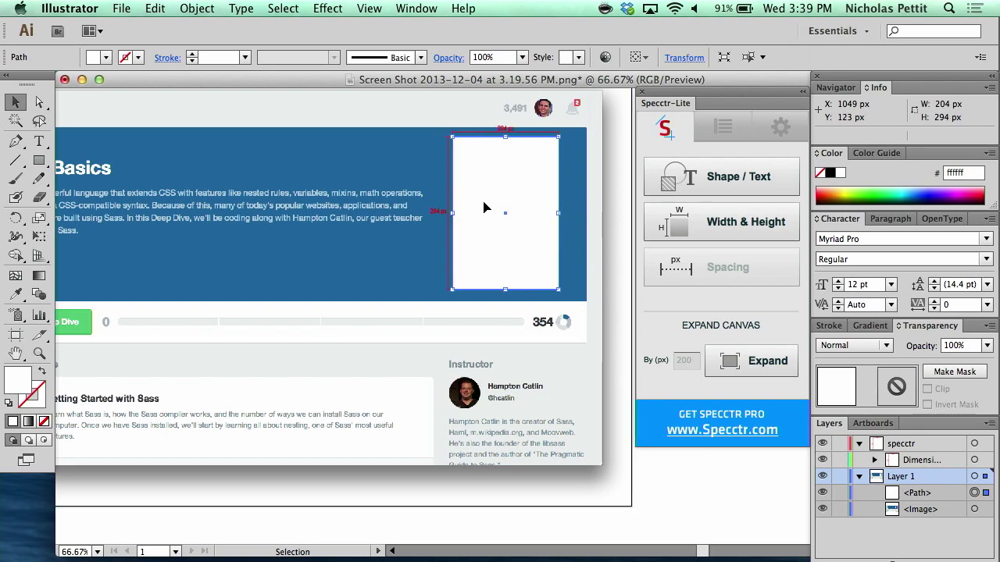
Step: In the Smashing Magazine Specctr article, scroll past Units and Web Design to the spec'd web page image
{"action": "key", "text": "ctrl+Right"}
{"action": "scroll", "coordinate": [602, 338], "scroll_direction": "down", "scroll_amount": 10}
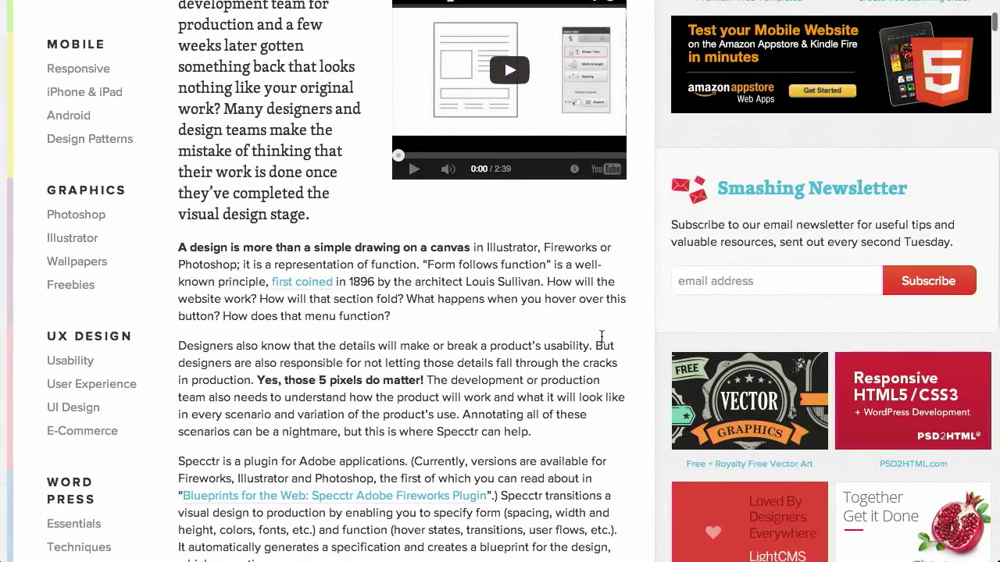
{"action": "scroll", "coordinate": [601, 341], "scroll_direction": "down", "scroll_amount": 9}
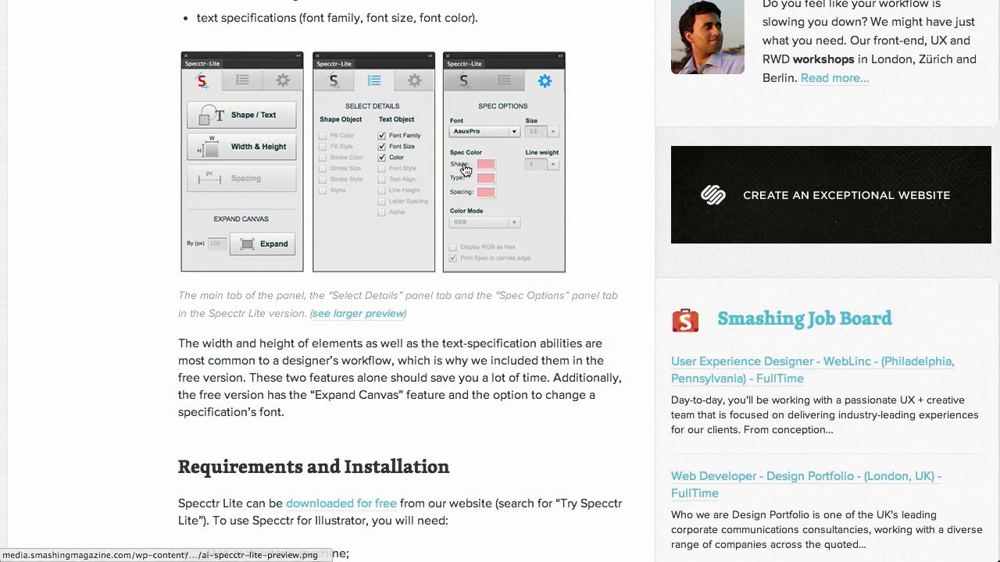
{"action": "scroll", "coordinate": [582, 369], "scroll_direction": "down", "scroll_amount": 18}
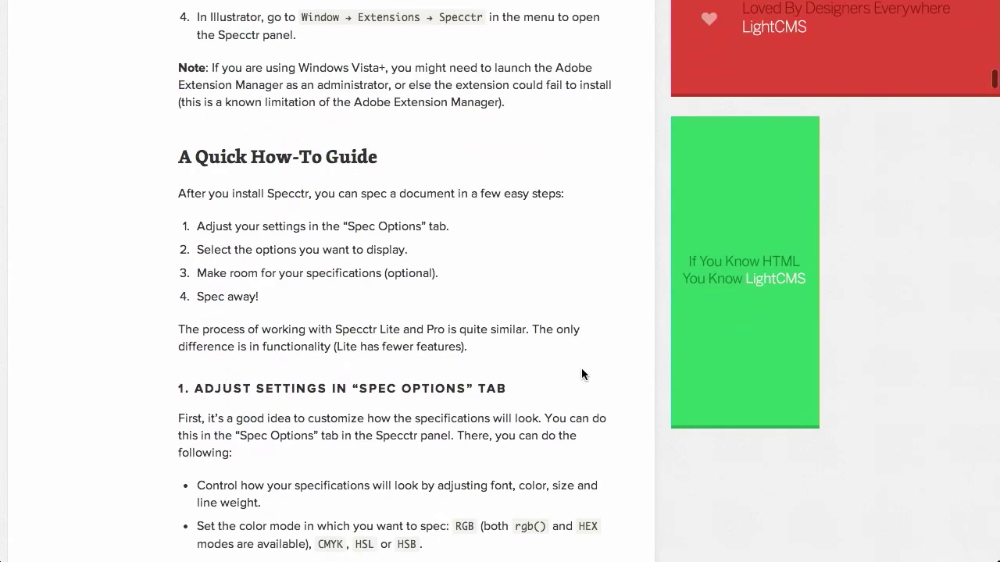
{"action": "scroll", "coordinate": [582, 368], "scroll_direction": "down", "scroll_amount": 10}
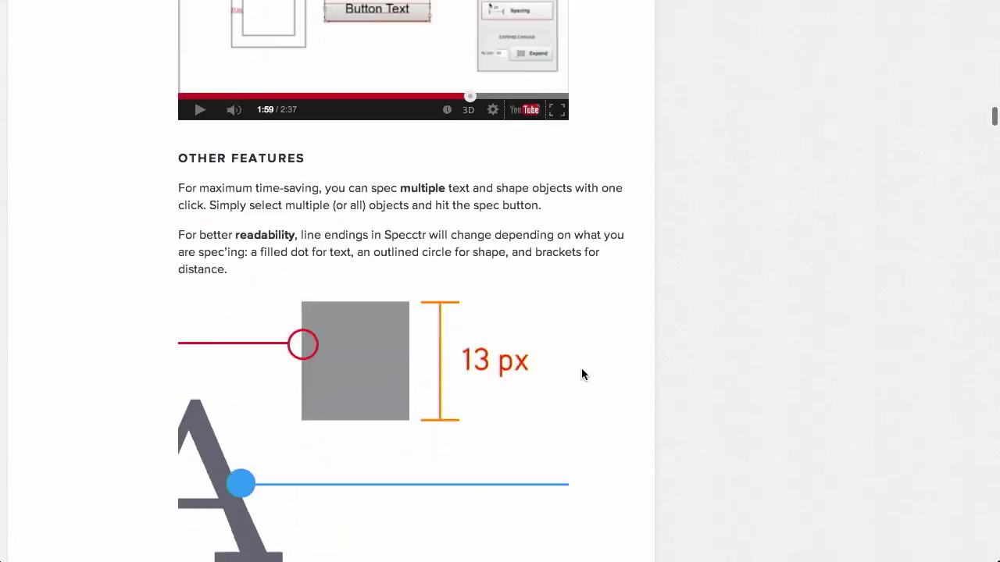
{"action": "scroll", "coordinate": [581, 368], "scroll_direction": "down", "scroll_amount": 15}
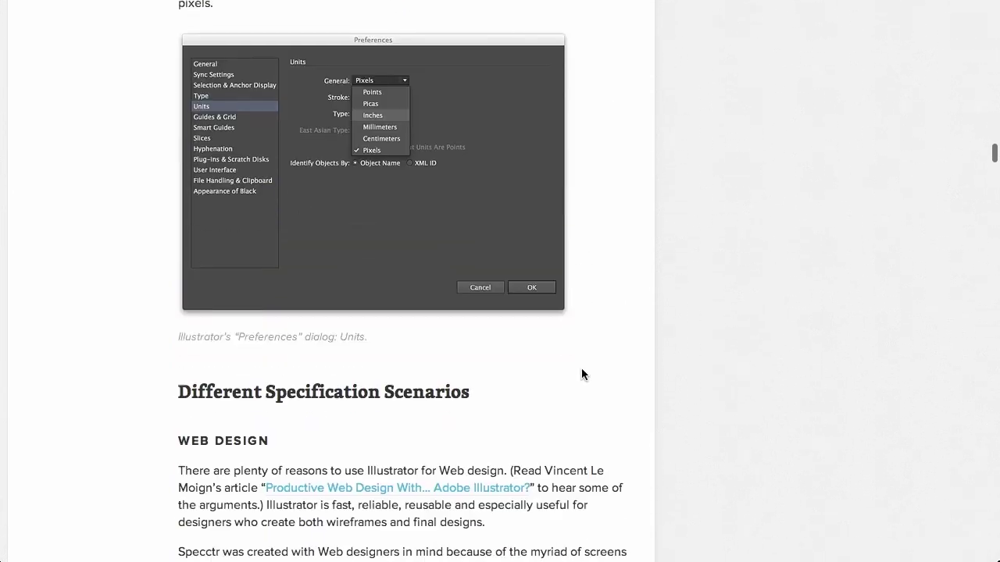
{"action": "scroll", "coordinate": [582, 375], "scroll_direction": "up", "scroll_amount": 3}
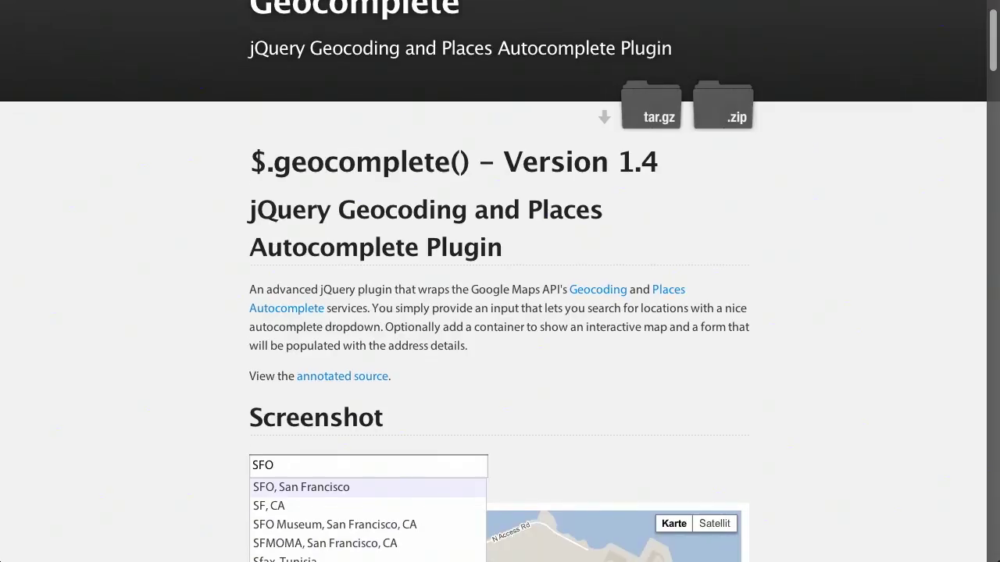
Step: Scroll to the Geocomplete Screenshot section with the SFO suggestions and open the simple map example
{"action": "scroll", "coordinate": [500, 313], "scroll_direction": "down", "scroll_amount": 3}
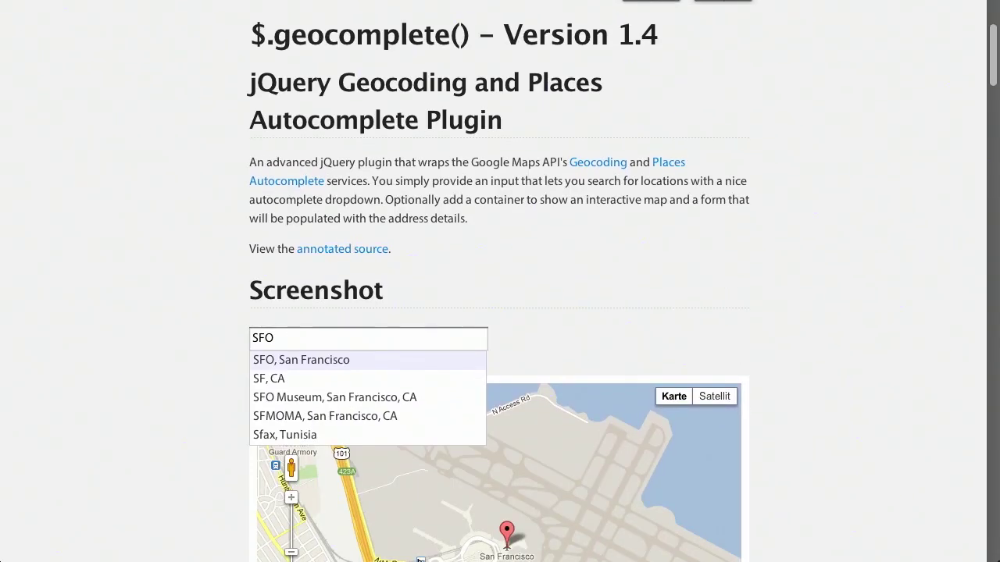
{"action": "scroll", "coordinate": [725, 174], "scroll_direction": "down", "scroll_amount": 3}
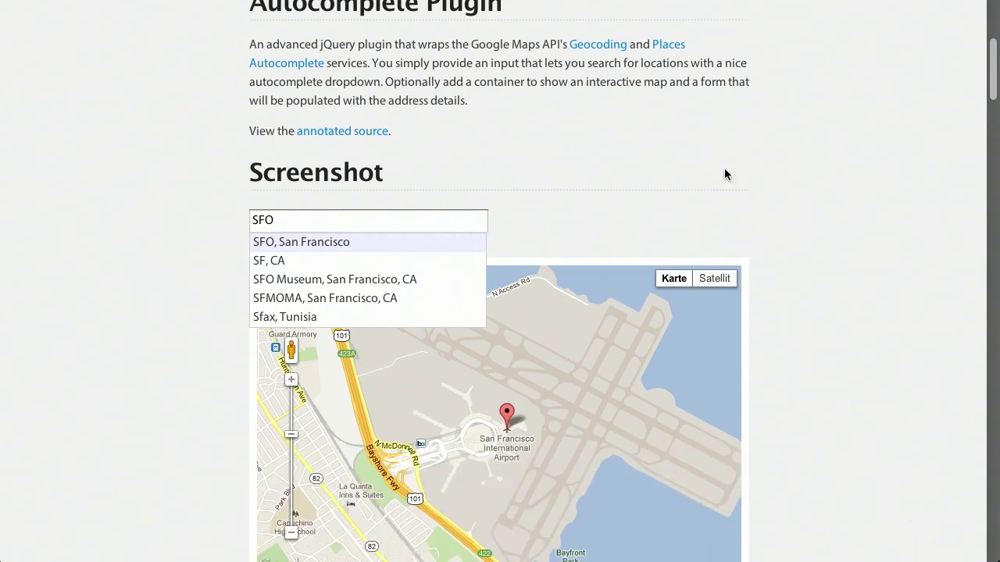
{"action": "left_click", "coordinate": [391, 250]}
{"action": "scroll", "coordinate": [942, 175], "scroll_direction": "down", "scroll_amount": 4}
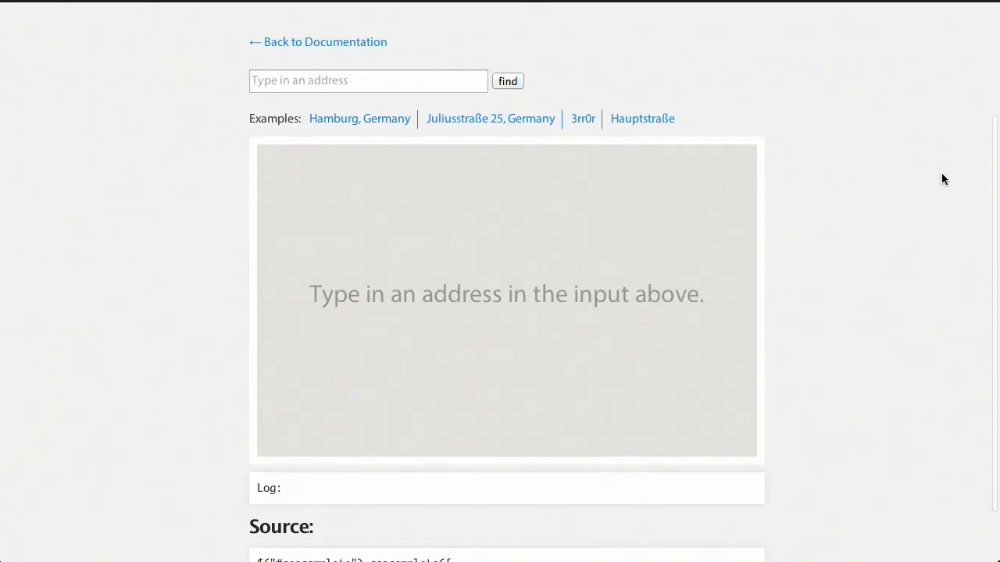
Step: Enter 'or' in the address box and pick Orlando, FL to pin it on the map
{"action": "left_click", "coordinate": [407, 86]}
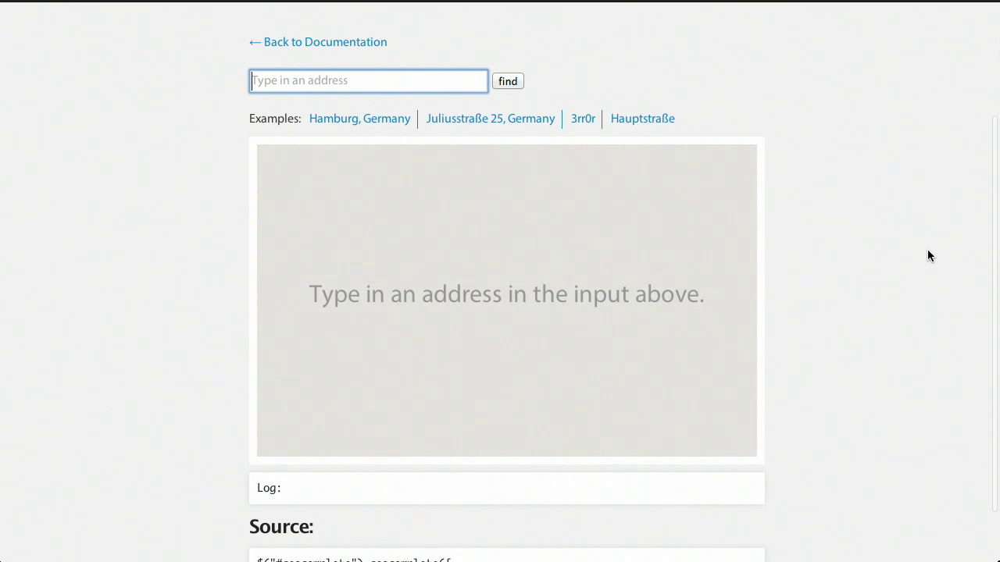
{"action": "type", "text": "or"}
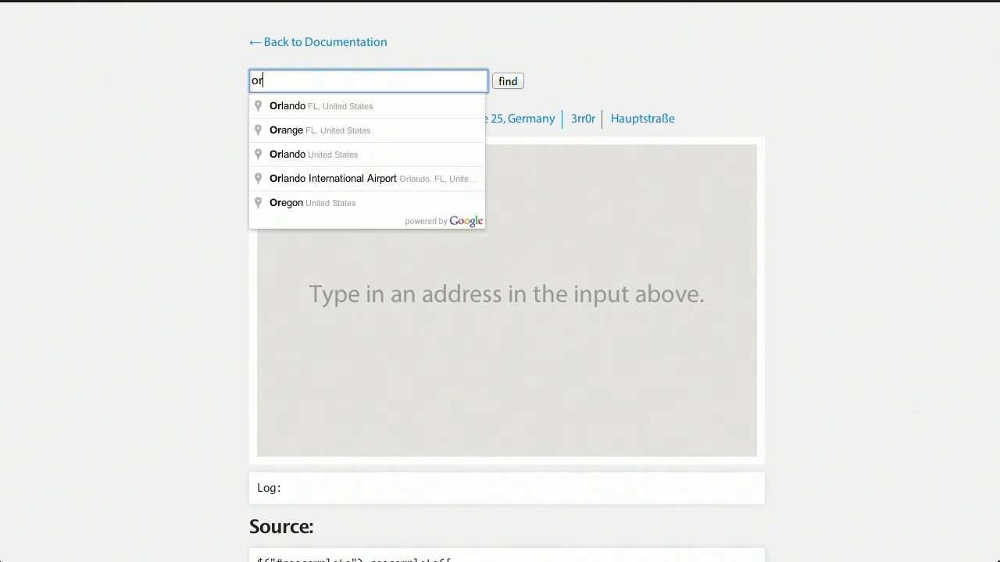
{"action": "key", "text": "Down"}
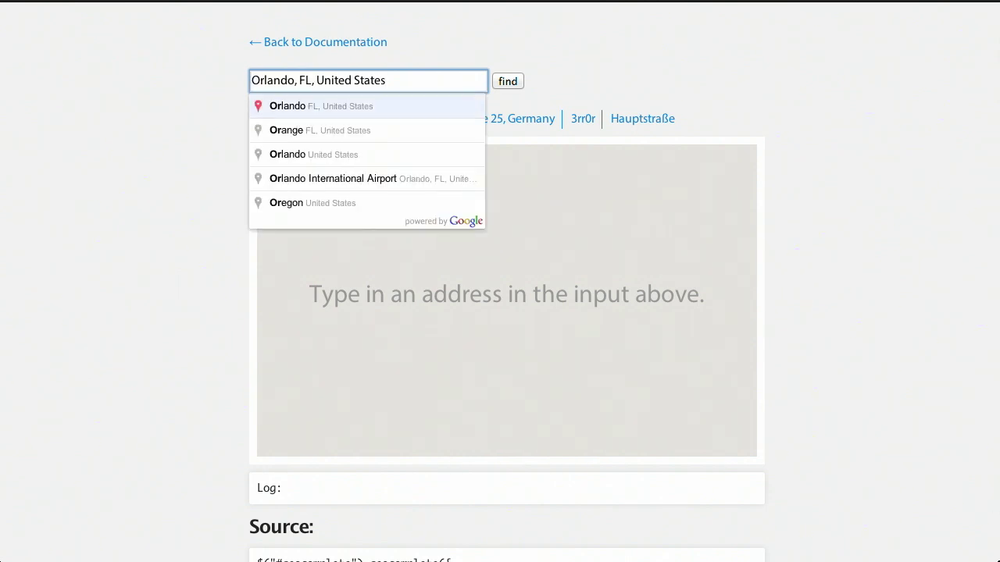
{"action": "key", "text": "Return"}
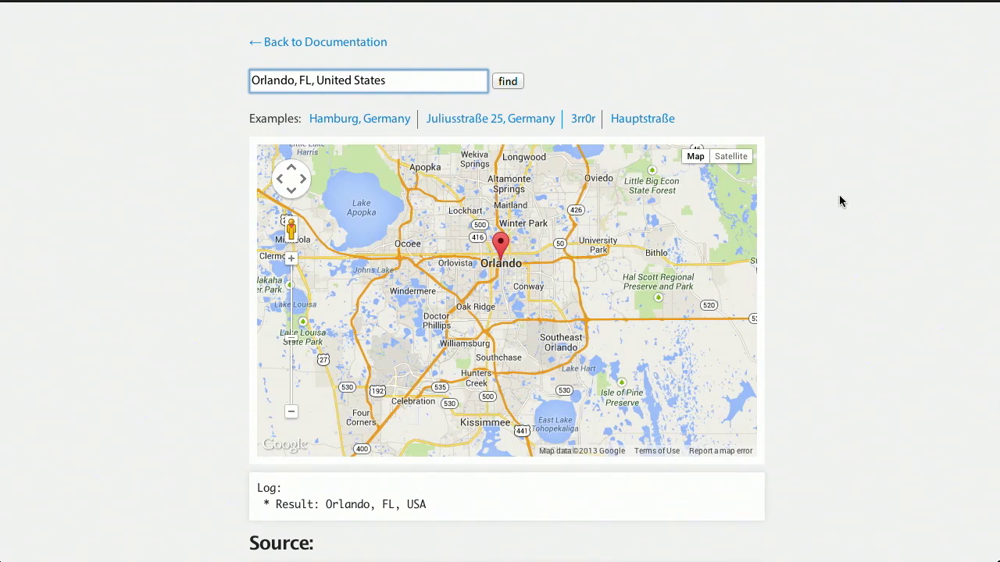
{"action": "scroll", "coordinate": [977, 207], "scroll_direction": "down", "scroll_amount": 2}
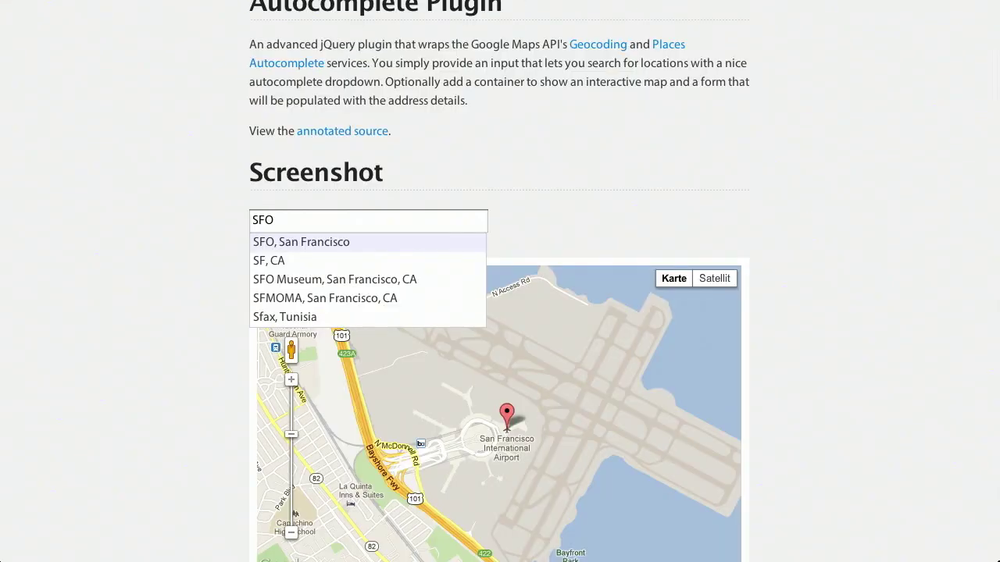
Step: Scroll through the Geocomplete README down to the List of Options and their defaults
{"action": "scroll", "coordinate": [500, 281], "scroll_direction": "down", "scroll_amount": 10}
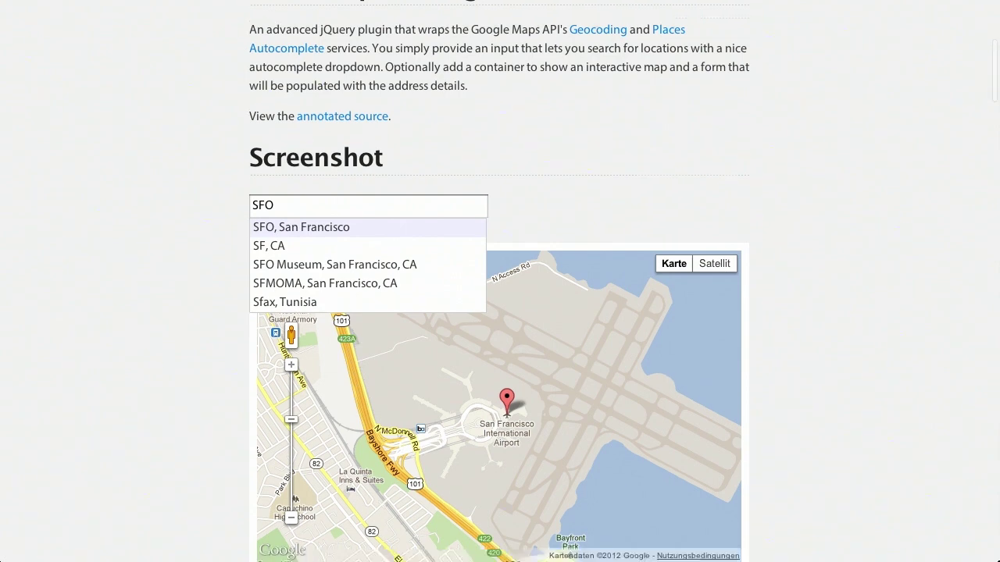
{"action": "scroll", "coordinate": [500, 282], "scroll_direction": "down", "scroll_amount": 2}
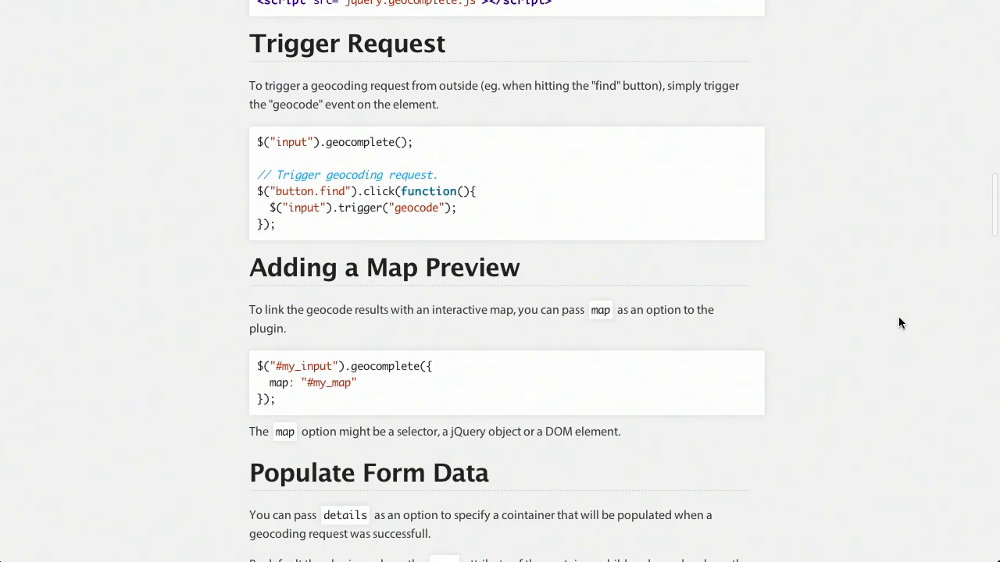
{"action": "scroll", "coordinate": [899, 322], "scroll_direction": "down", "scroll_amount": 4}
{"action": "scroll", "coordinate": [899, 323], "scroll_direction": "down", "scroll_amount": 2}
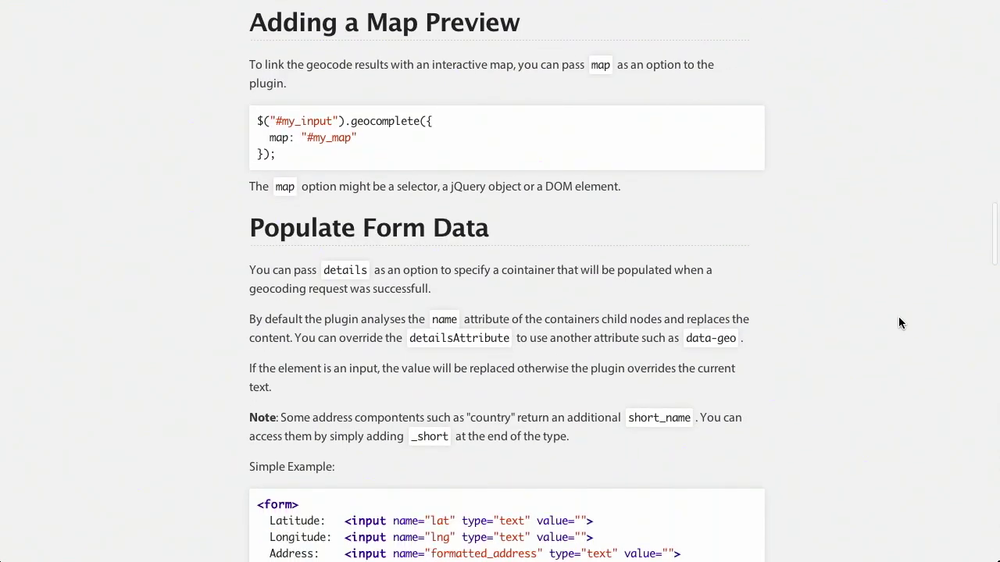
{"action": "scroll", "coordinate": [898, 323], "scroll_direction": "down", "scroll_amount": 6}
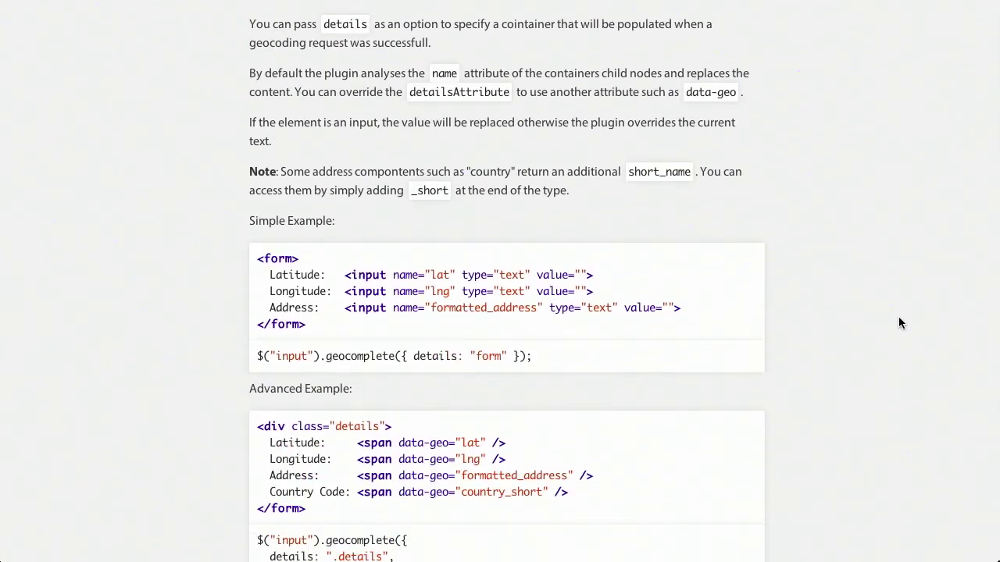
{"action": "scroll", "coordinate": [899, 322], "scroll_direction": "down", "scroll_amount": 13}
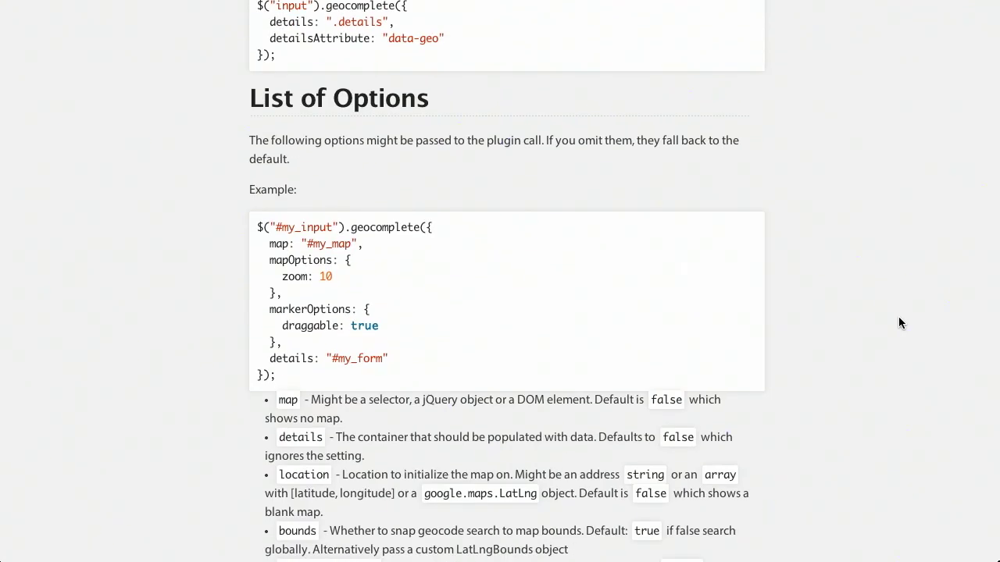
{"action": "scroll", "coordinate": [899, 322], "scroll_direction": "down", "scroll_amount": 2}
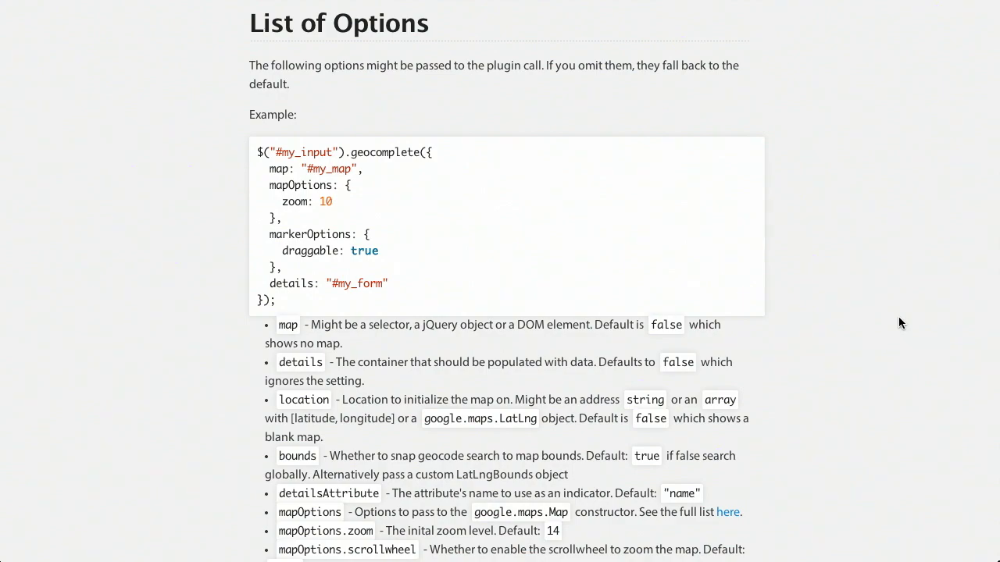
{"action": "scroll", "coordinate": [899, 323], "scroll_direction": "down", "scroll_amount": 5}
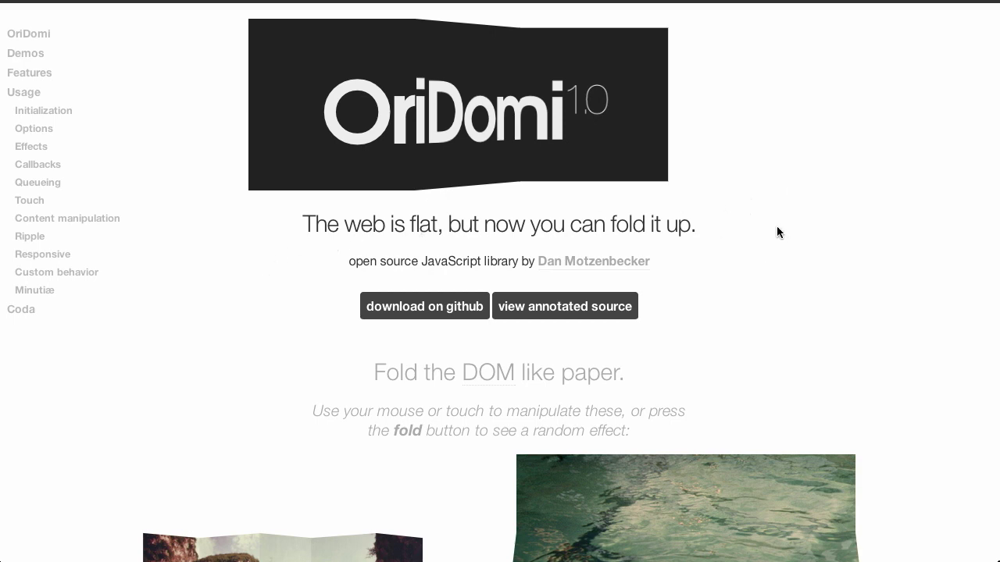
Step: Drag to fold and unfold the swimmer, HELLO and Tennis Court Oath demo panels
{"action": "scroll", "coordinate": [910, 259], "scroll_direction": "down", "scroll_amount": 5}
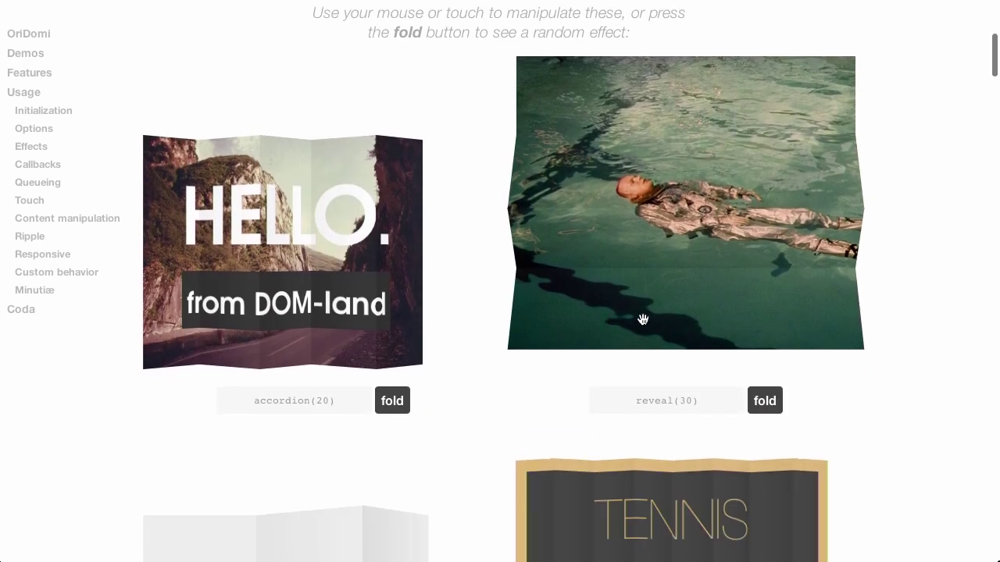
{"action": "left_click_drag", "start_coordinate": [724, 318], "coordinate": [709, 223]}
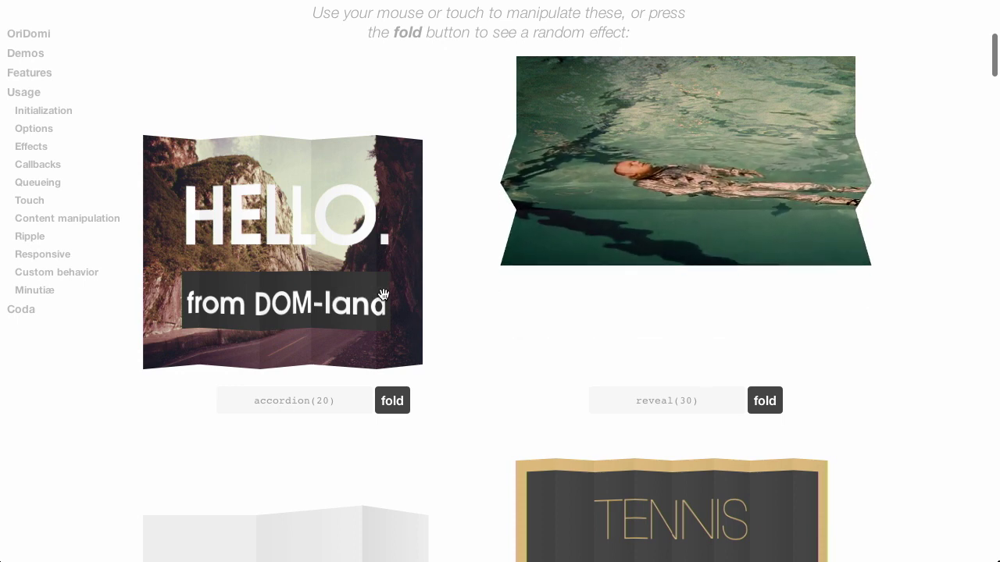
{"action": "left_click_drag", "start_coordinate": [384, 295], "coordinate": [437, 375]}
{"action": "scroll", "coordinate": [430, 357], "scroll_direction": "down", "scroll_amount": 3}
{"action": "left_click_drag", "start_coordinate": [774, 366], "coordinate": [760, 342]}
{"action": "scroll", "coordinate": [802, 287], "scroll_direction": "down", "scroll_amount": 2}
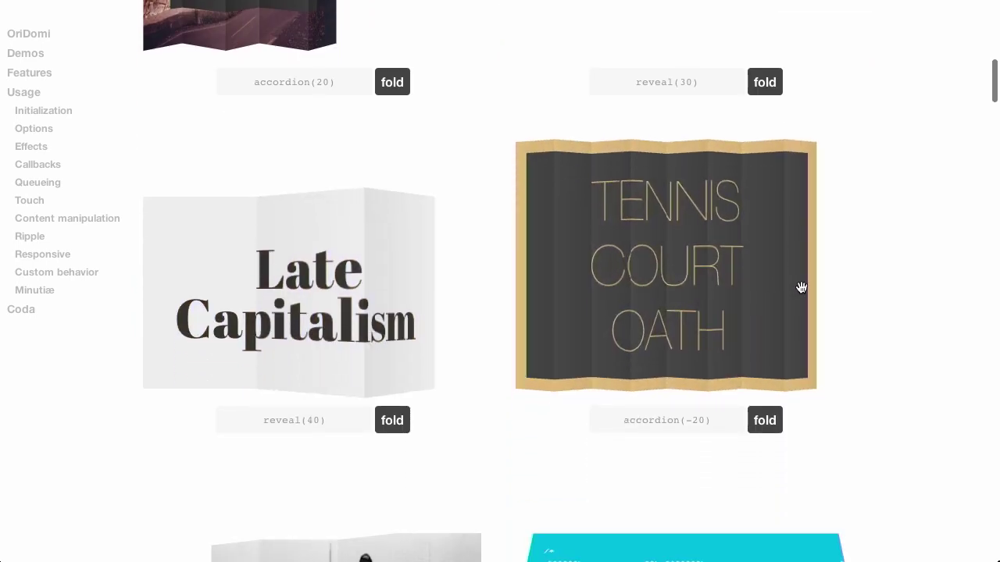
{"action": "scroll", "coordinate": [802, 364], "scroll_direction": "up", "scroll_amount": 1}
Step: Apply random folds to the Tennis Court Oath, Late Capitalism, HELLO and swimmer panels
{"action": "left_click", "coordinate": [765, 366]}
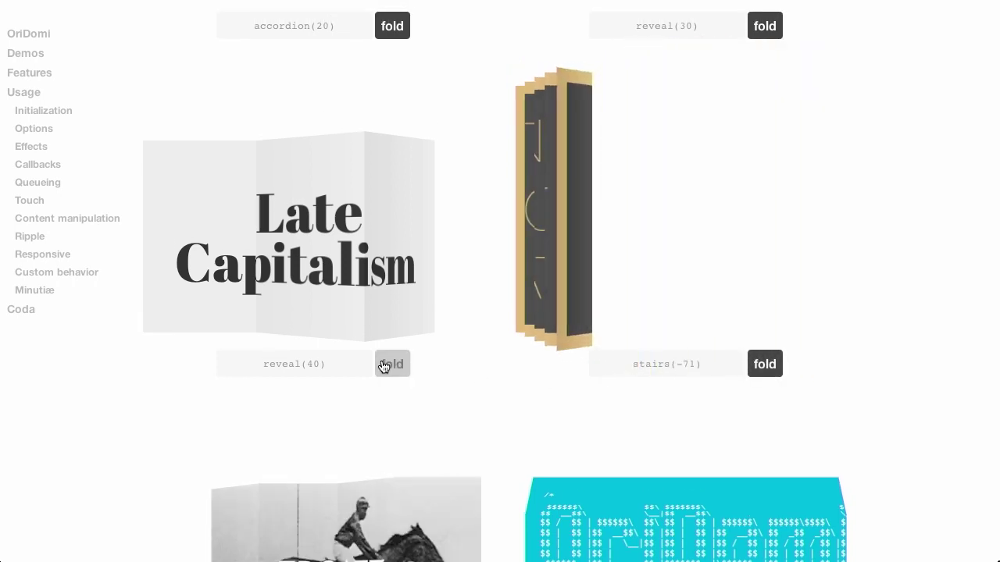
{"action": "left_click", "coordinate": [387, 363]}
{"action": "scroll", "coordinate": [425, 210], "scroll_direction": "up", "scroll_amount": 3}
{"action": "scroll", "coordinate": [425, 211], "scroll_direction": "up", "scroll_amount": 2}
{"action": "left_click", "coordinate": [400, 298]}
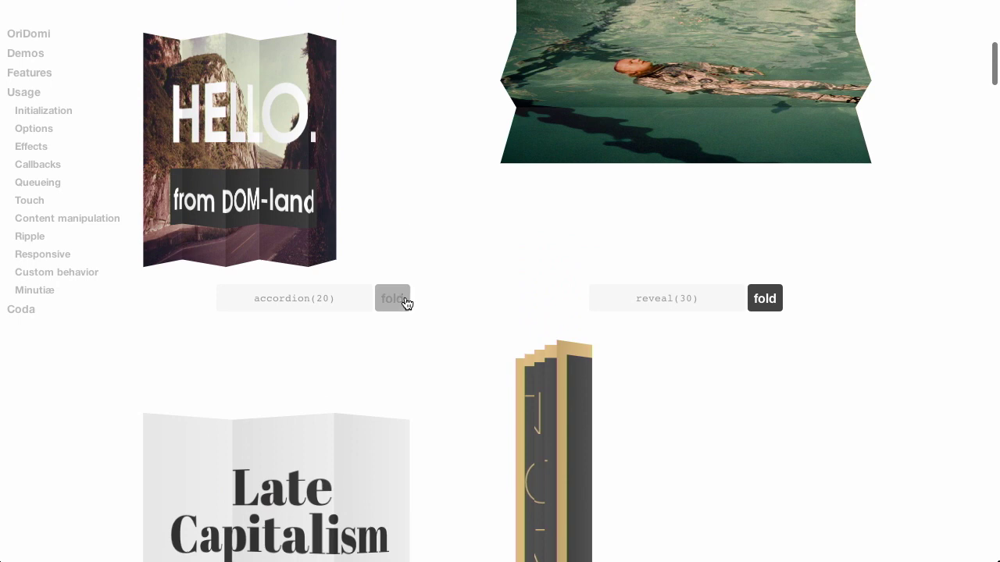
{"action": "scroll", "coordinate": [844, 261], "scroll_direction": "up", "scroll_amount": 1}
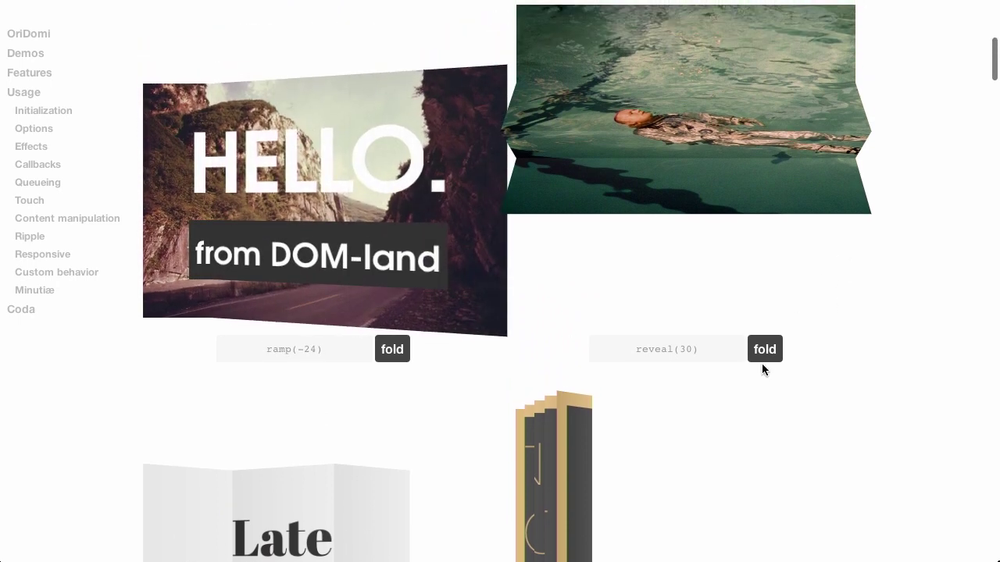
{"action": "left_click", "coordinate": [763, 350]}
{"action": "scroll", "coordinate": [895, 177], "scroll_direction": "down", "scroll_amount": 1}
{"action": "scroll", "coordinate": [896, 184], "scroll_direction": "down", "scroll_amount": 8}
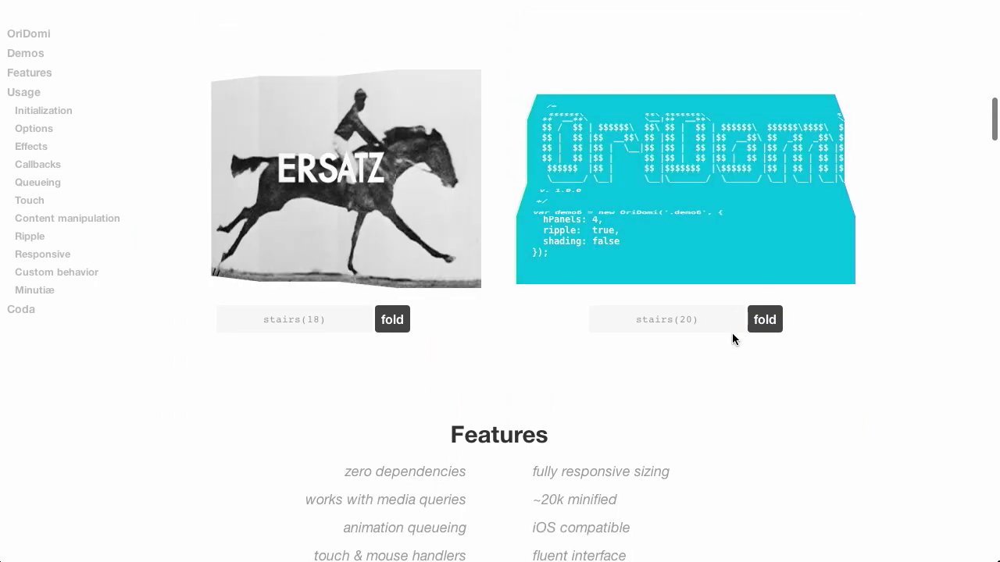
Step: Scroll through OriDomi's Features and Usage sections, then jump back to the top with Home
{"action": "scroll", "coordinate": [896, 457], "scroll_direction": "down", "scroll_amount": 5}
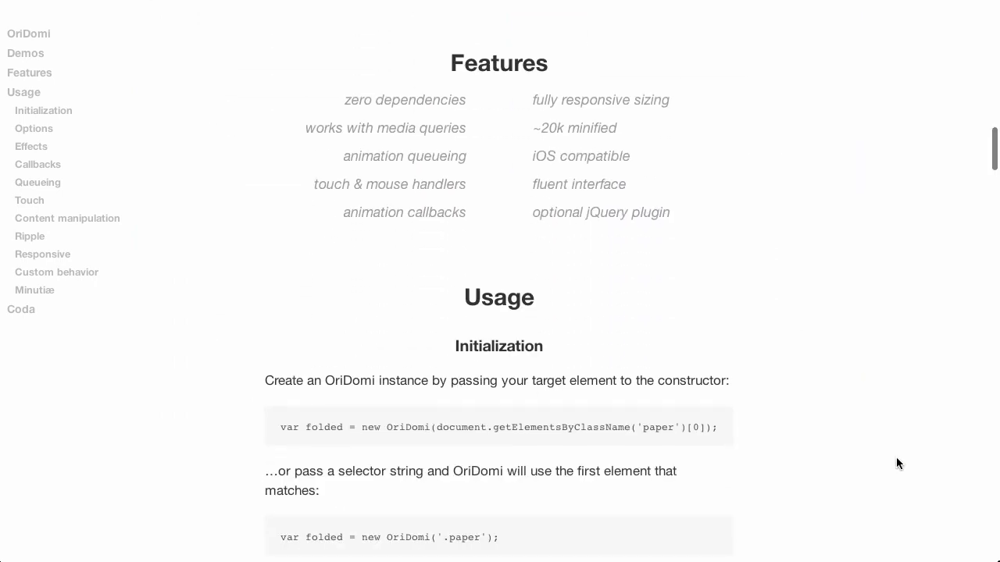
{"action": "scroll", "coordinate": [777, 234], "scroll_direction": "down", "scroll_amount": 1}
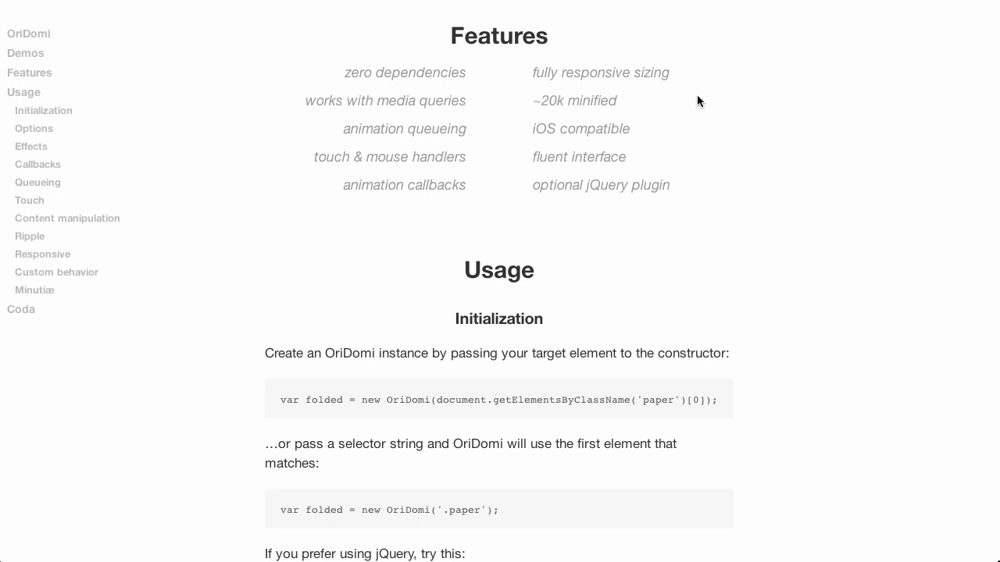
{"action": "scroll", "coordinate": [698, 96], "scroll_direction": "down", "scroll_amount": 2}
{"action": "key", "text": "Home"}
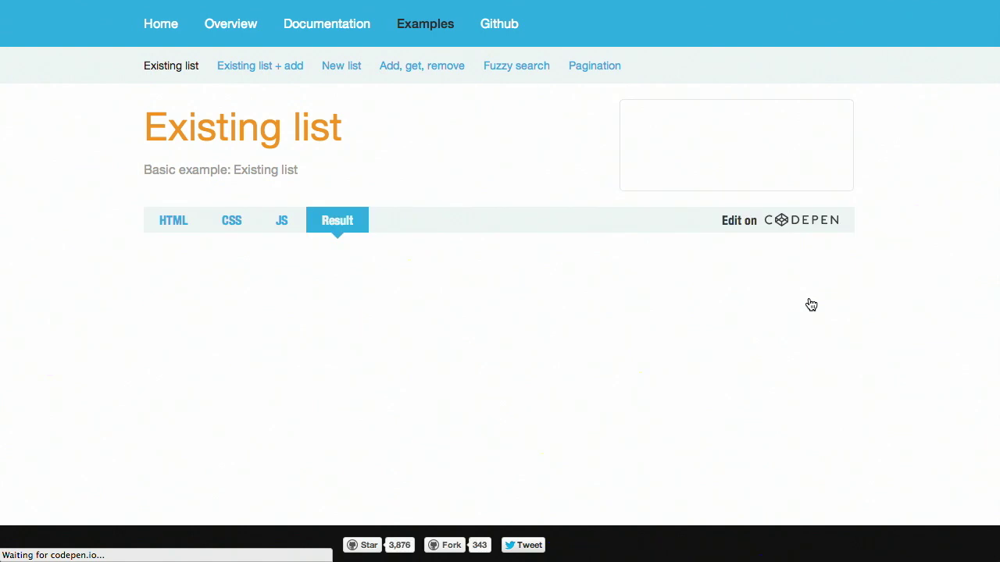
Step: Sort the Existing list demo by name and filter it by searching 'el'
{"action": "scroll", "coordinate": [968, 295], "scroll_direction": "down", "scroll_amount": 2}
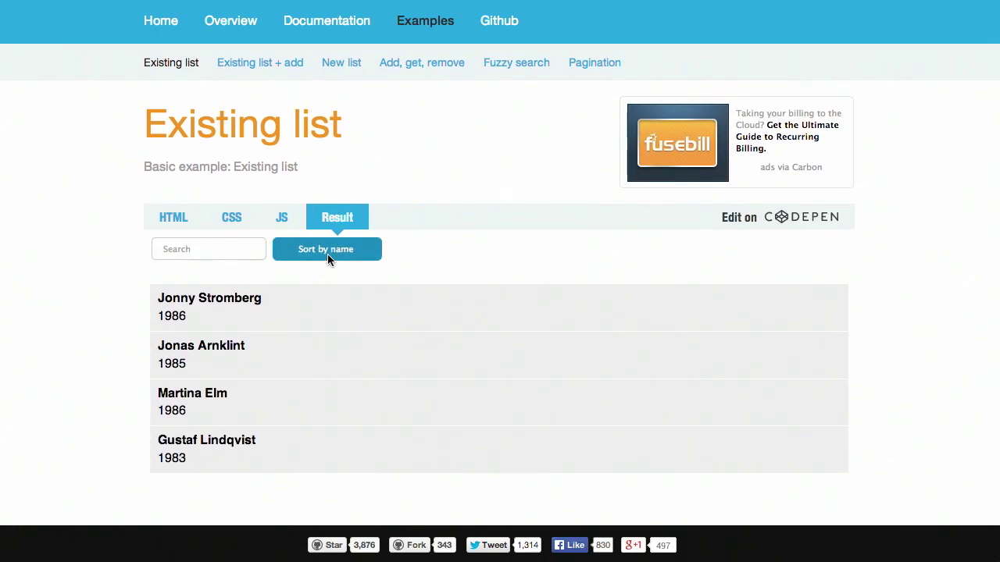
{"action": "left_click", "coordinate": [328, 254]}
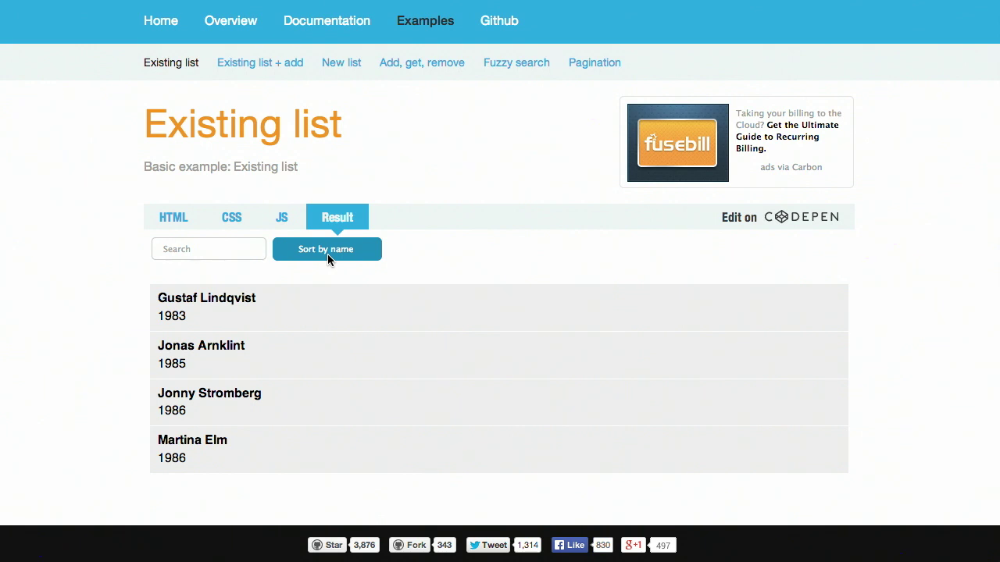
{"action": "scroll", "coordinate": [327, 258], "scroll_direction": "down", "scroll_amount": 5}
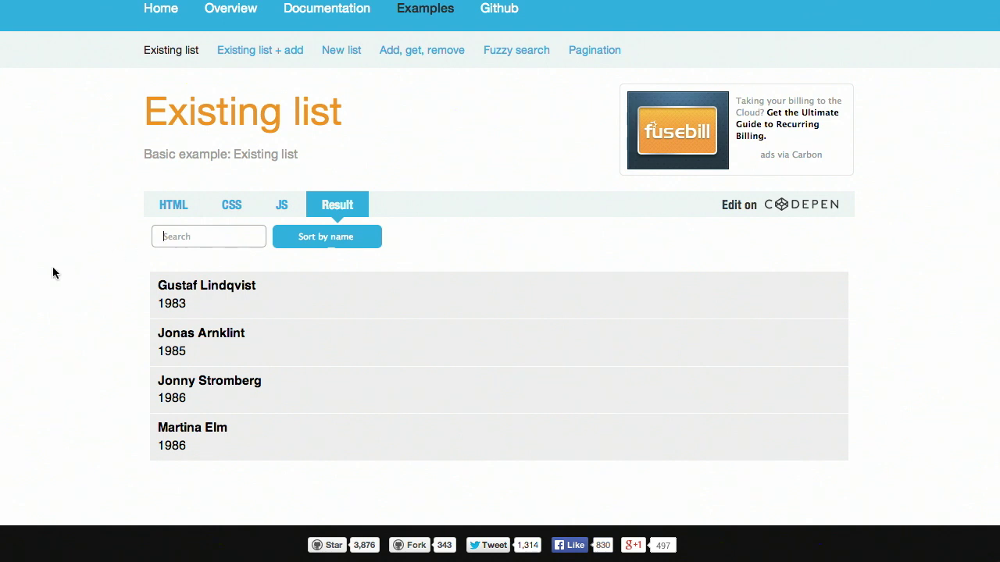
{"action": "type", "text": "el"}
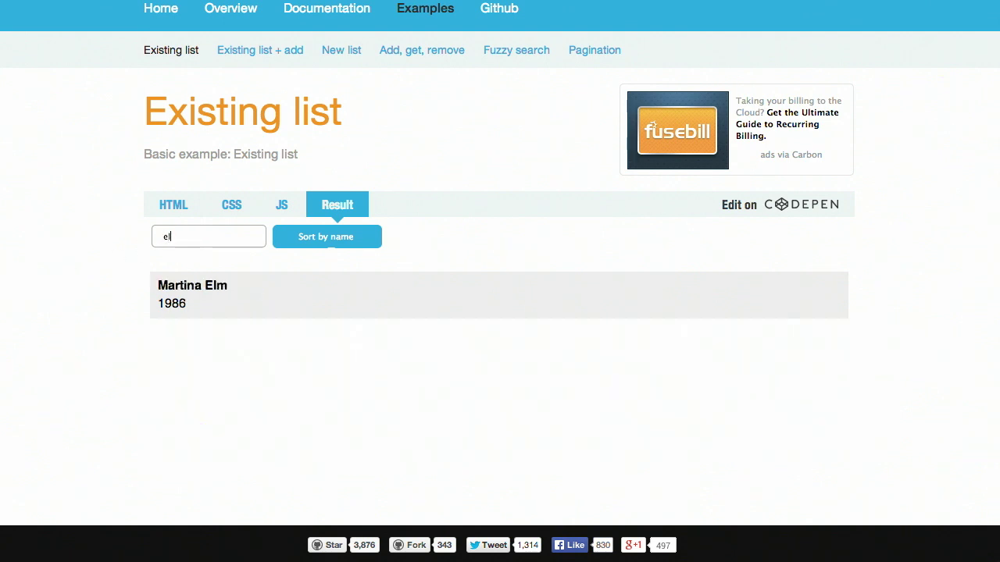
Step: Read through the example's JavaScript code, then go back to the live Result
{"action": "left_click", "coordinate": [284, 209]}
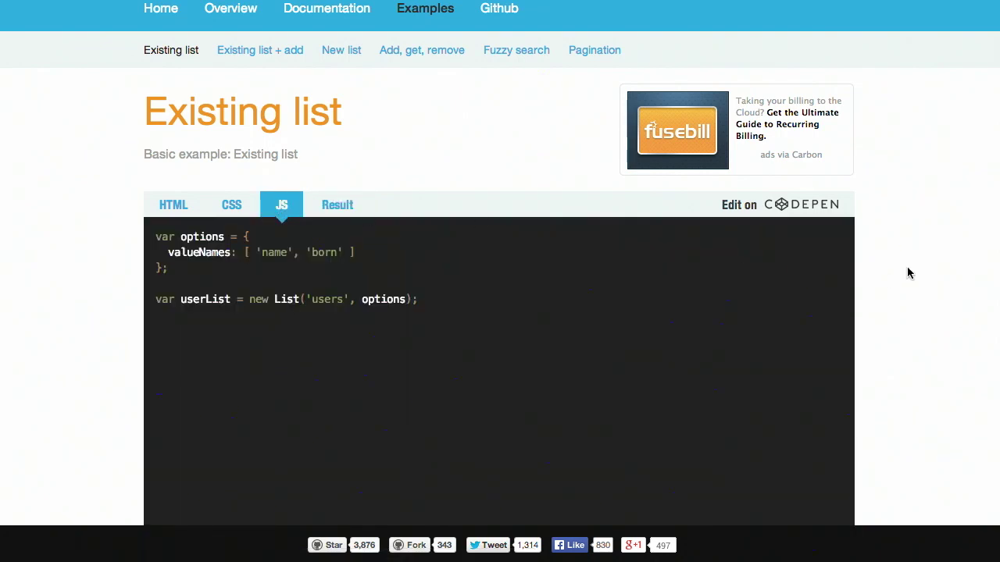
{"action": "left_click_drag", "start_coordinate": [997, 206], "coordinate": [998, 267]}
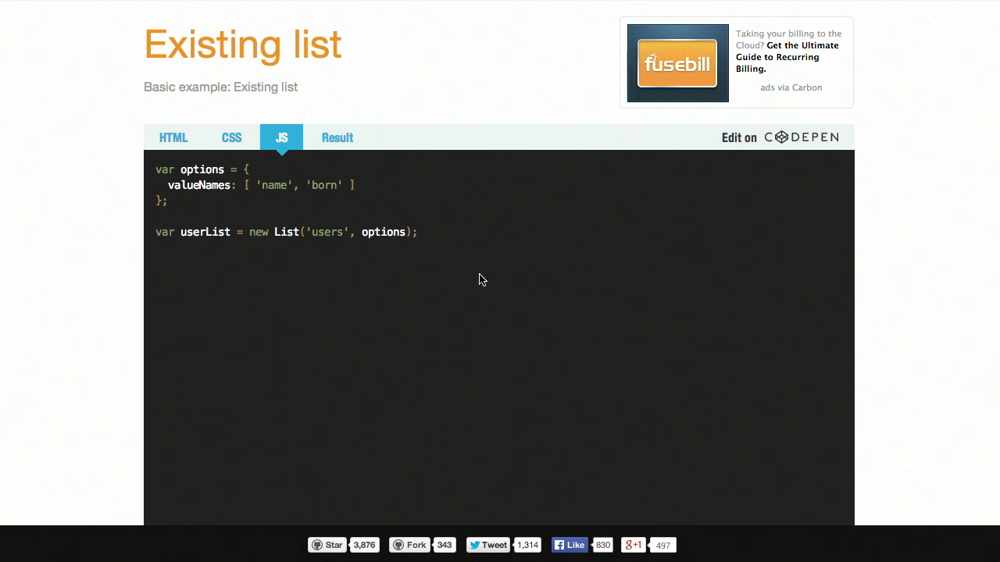
{"action": "left_click", "coordinate": [337, 138]}
{"action": "scroll", "coordinate": [337, 138], "scroll_direction": "up", "scroll_amount": 2}
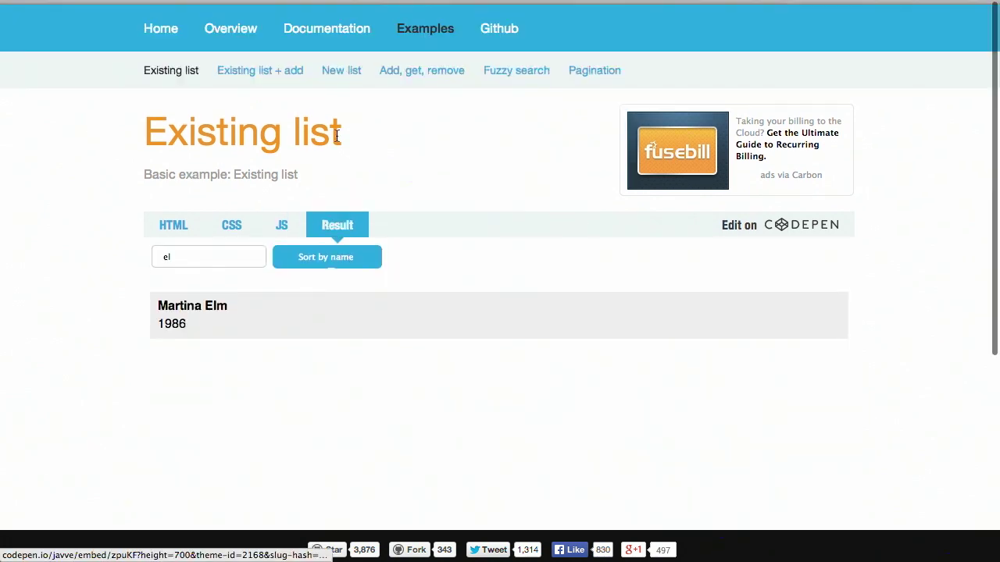
Step: Go through the Existing list + add, Add get remove, and Fuzzy search examples, ending on Pagination
{"action": "left_click", "coordinate": [290, 69]}
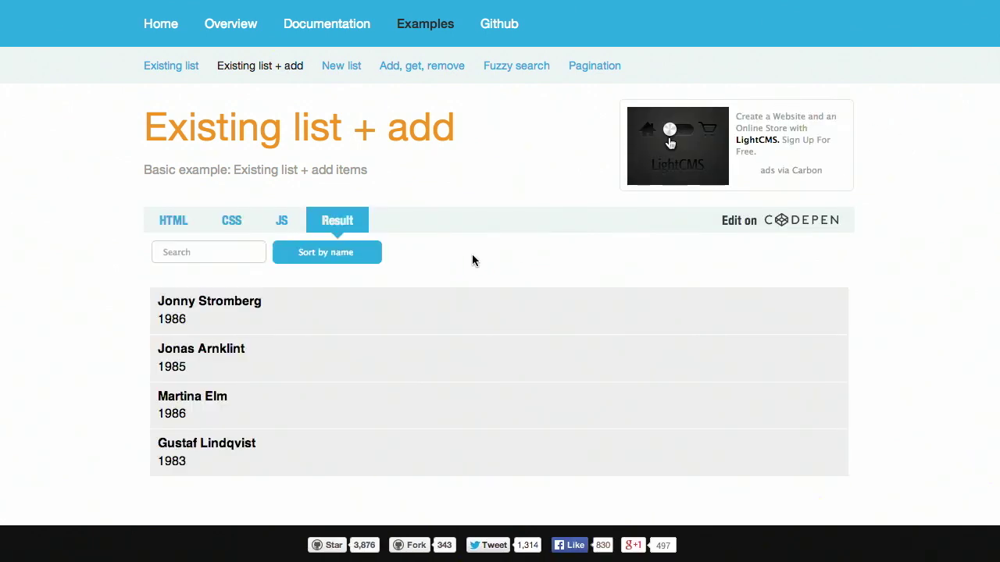
{"action": "left_click", "coordinate": [422, 66]}
{"action": "left_click", "coordinate": [538, 69]}
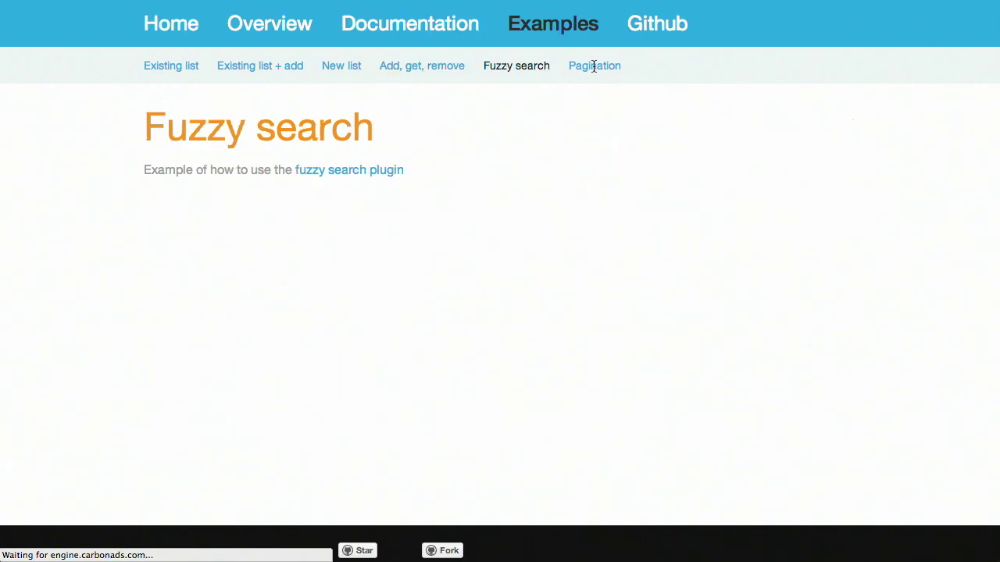
{"action": "left_click", "coordinate": [594, 69]}
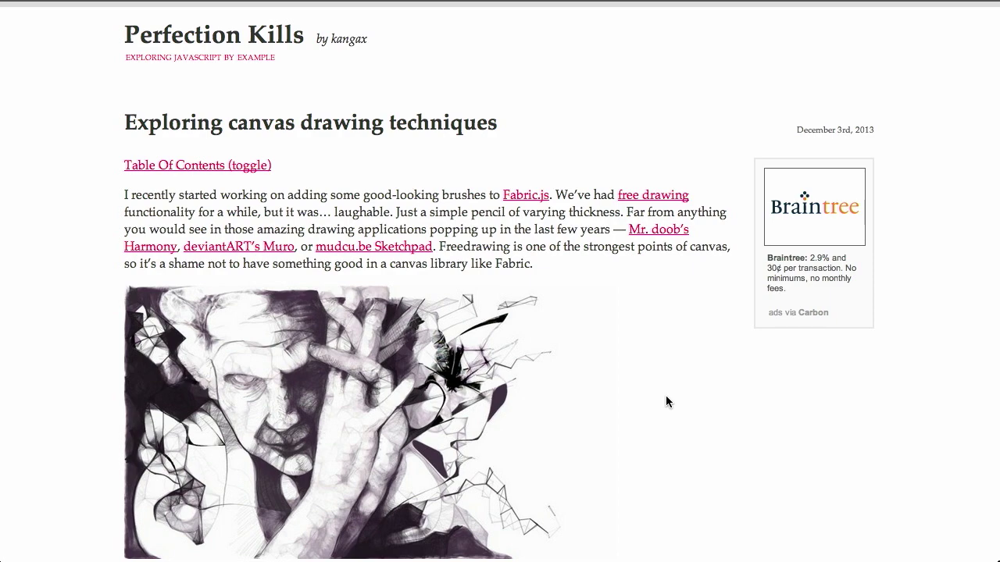
Step: Draw freehand strokes in the Simple pencil demo and the shadow-smoothing demo
{"action": "scroll", "coordinate": [666, 401], "scroll_direction": "down", "scroll_amount": 10}
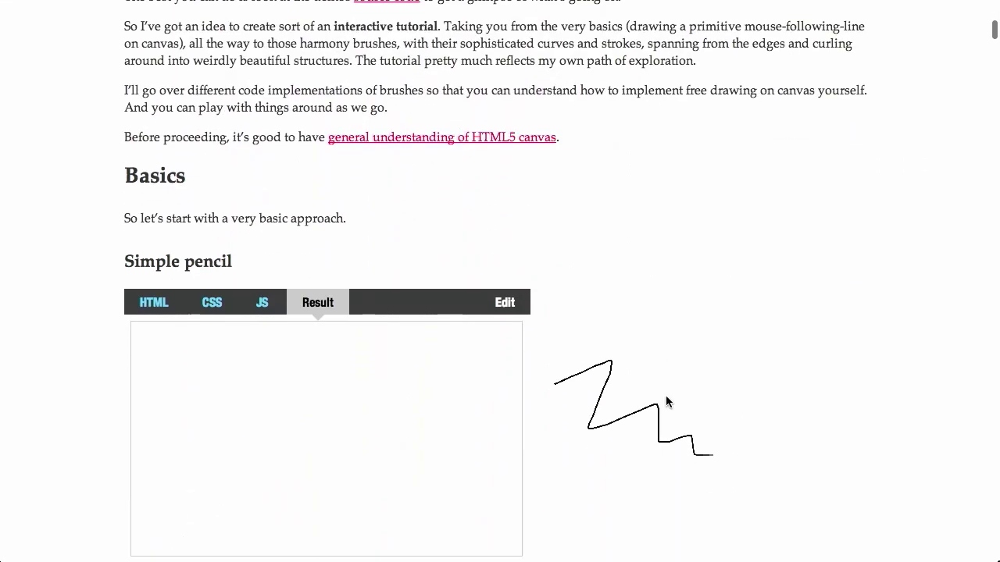
{"action": "scroll", "coordinate": [666, 401], "scroll_direction": "up", "scroll_amount": 3}
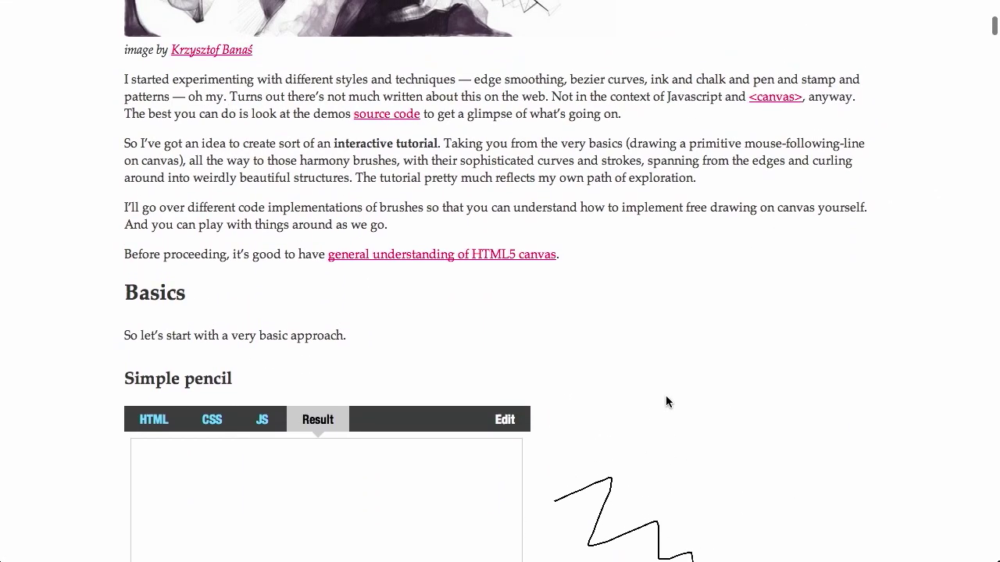
{"action": "scroll", "coordinate": [667, 402], "scroll_direction": "down", "scroll_amount": 3}
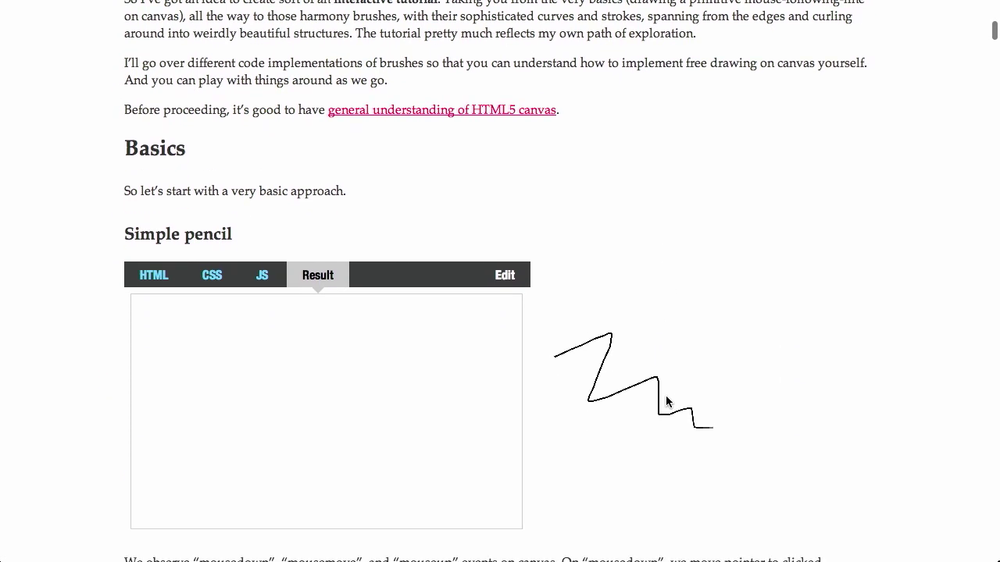
{"action": "scroll", "coordinate": [666, 401], "scroll_direction": "down", "scroll_amount": 1}
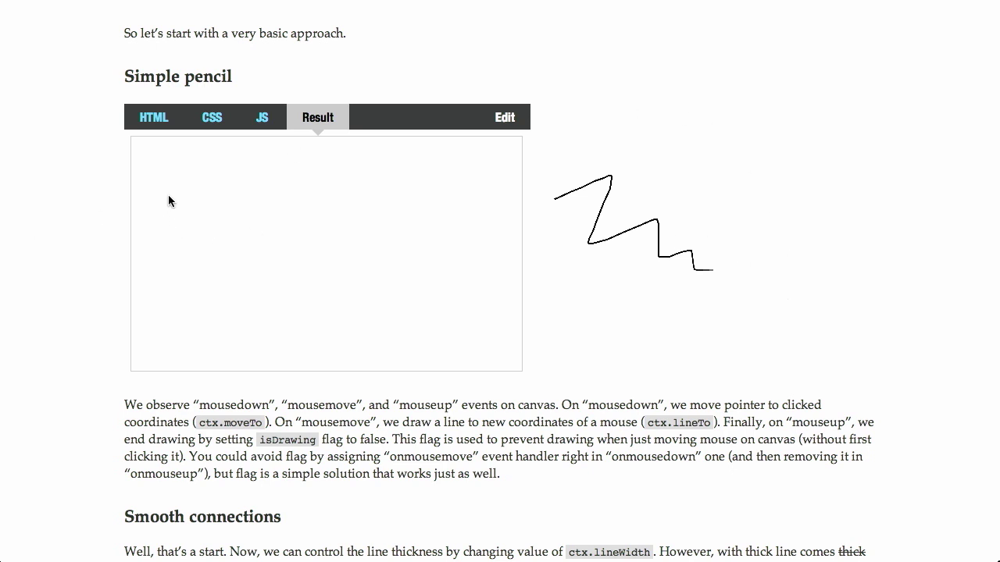
{"action": "left_click_drag", "start_coordinate": [163, 226], "coordinate": [314, 210]}
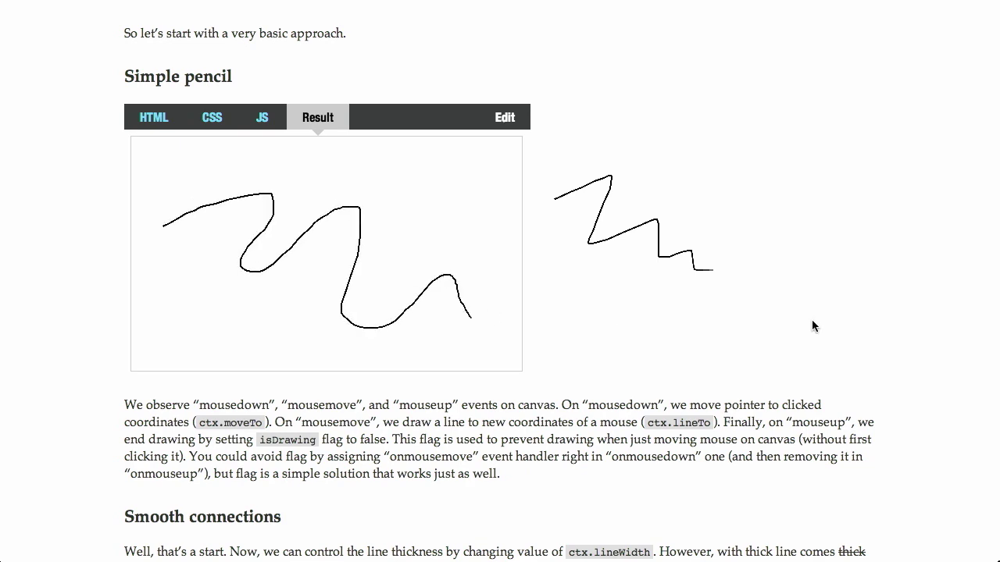
{"action": "scroll", "coordinate": [813, 322], "scroll_direction": "down", "scroll_amount": 7}
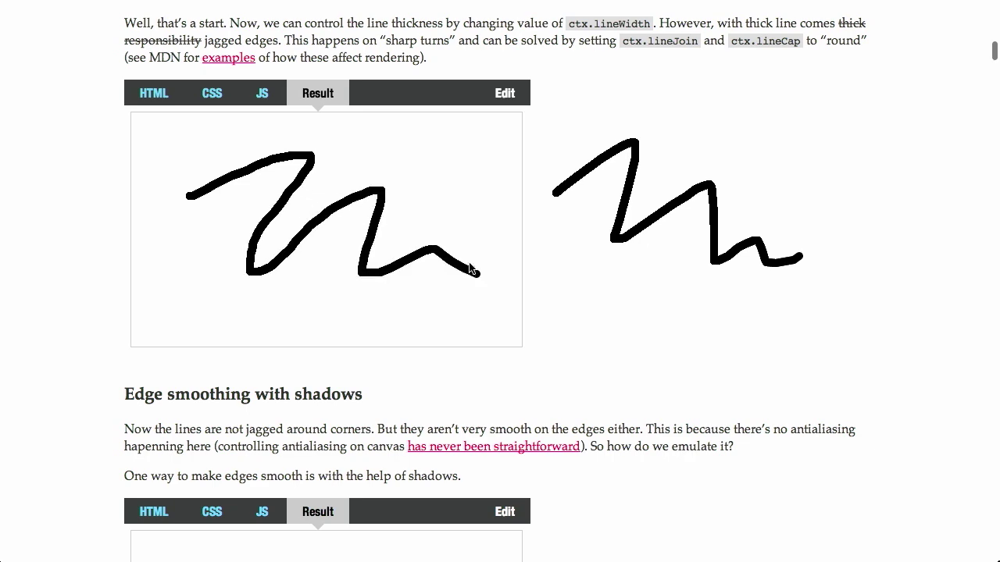
{"action": "scroll", "coordinate": [598, 285], "scroll_direction": "down", "scroll_amount": 5}
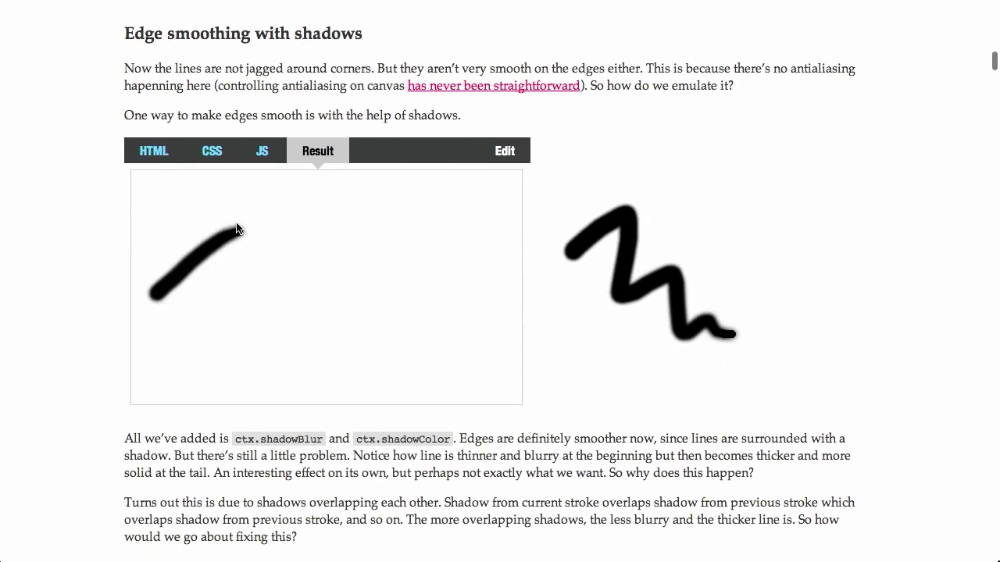
{"action": "mouse_move", "coordinate": [223, 323]}
{"action": "left_mouse_down"}
{"action": "mouse_move", "coordinate": [335, 216]}
{"action": "mouse_move", "coordinate": [322, 336]}
{"action": "mouse_move", "coordinate": [402, 305]}
{"action": "mouse_move", "coordinate": [427, 333]}
{"action": "left_mouse_up"}
Step: Draw strokes in the later brush demos further down the article, such as fur, star and dot-pattern
{"action": "scroll", "coordinate": [581, 407], "scroll_direction": "down", "scroll_amount": 15}
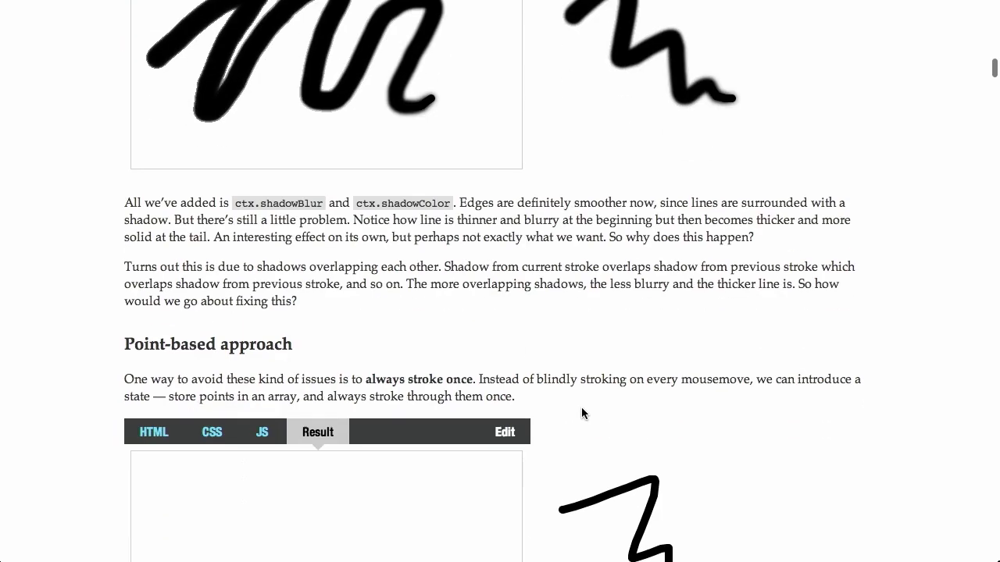
{"action": "scroll", "coordinate": [581, 407], "scroll_direction": "down", "scroll_amount": 15}
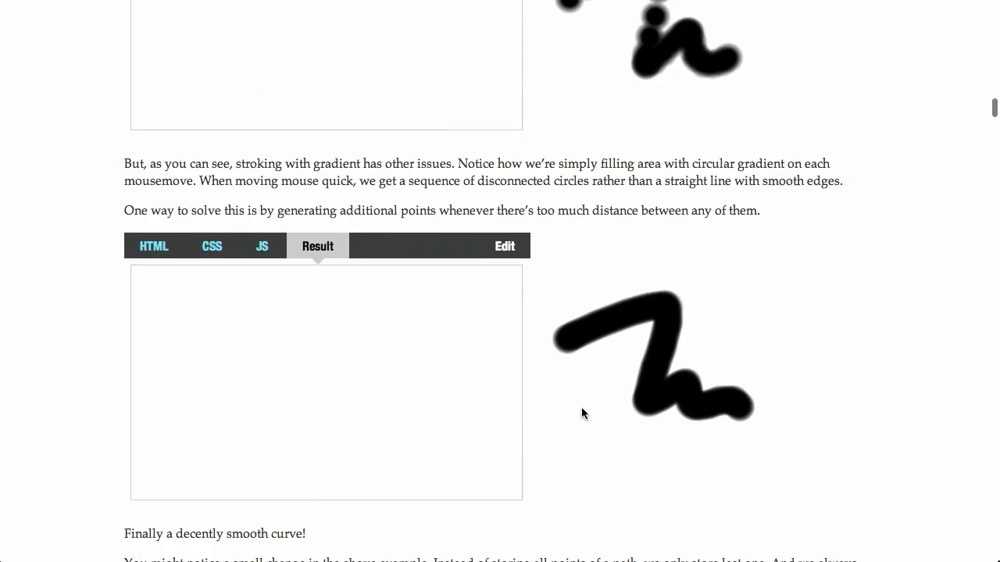
{"action": "scroll", "coordinate": [581, 407], "scroll_direction": "down", "scroll_amount": 11}
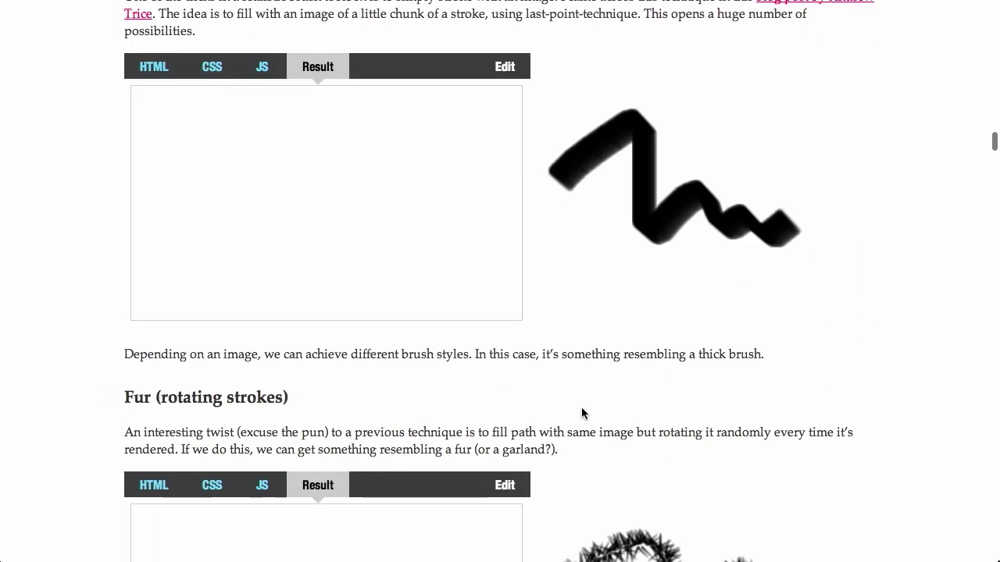
{"action": "mouse_move", "coordinate": [205, 238]}
{"action": "left_mouse_down"}
{"action": "mouse_move", "coordinate": [315, 214]}
{"action": "mouse_move", "coordinate": [452, 211]}
{"action": "left_mouse_up"}
{"action": "scroll", "coordinate": [623, 232], "scroll_direction": "down", "scroll_amount": 3}
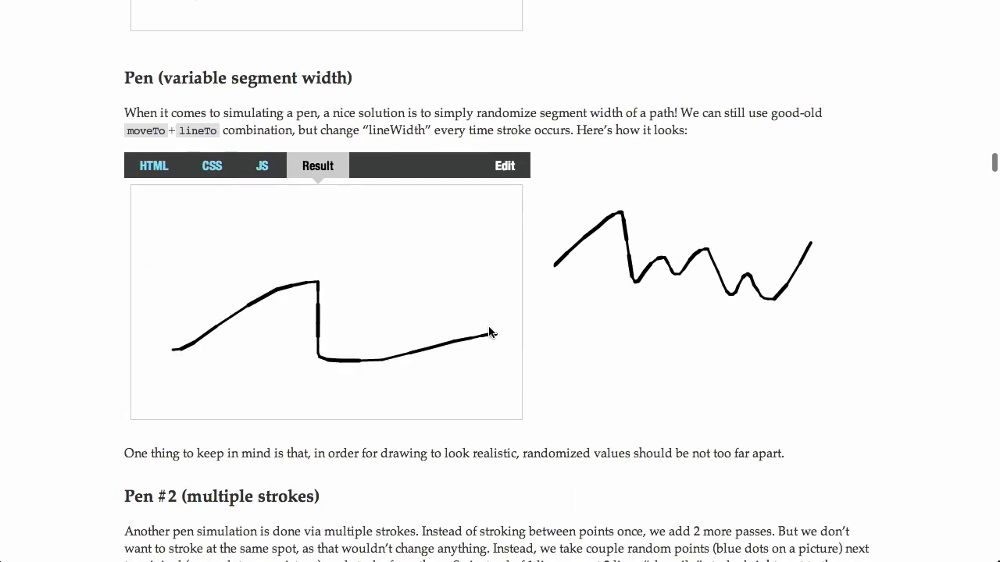
{"action": "scroll", "coordinate": [669, 332], "scroll_direction": "down", "scroll_amount": 16}
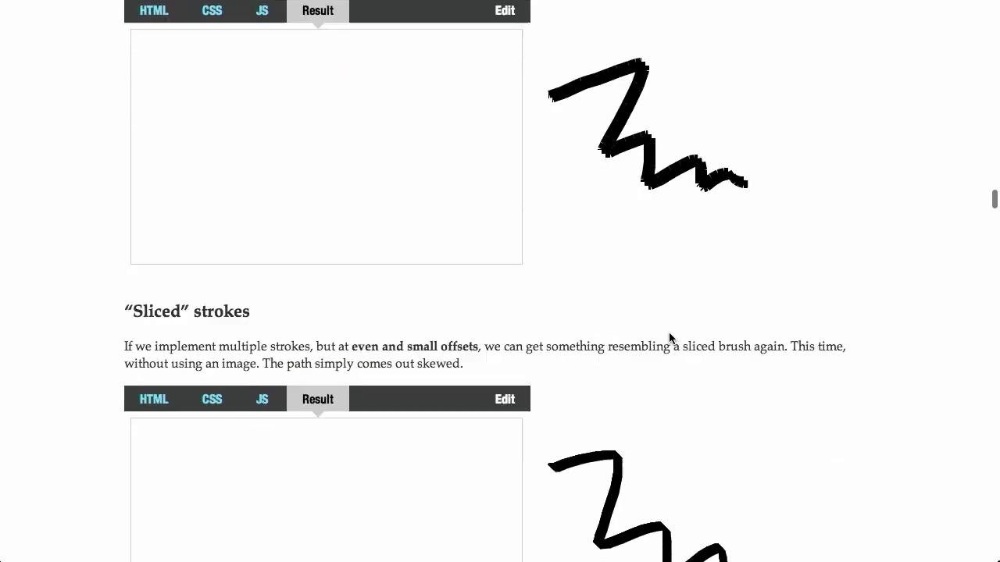
{"action": "scroll", "coordinate": [668, 338], "scroll_direction": "down", "scroll_amount": 18}
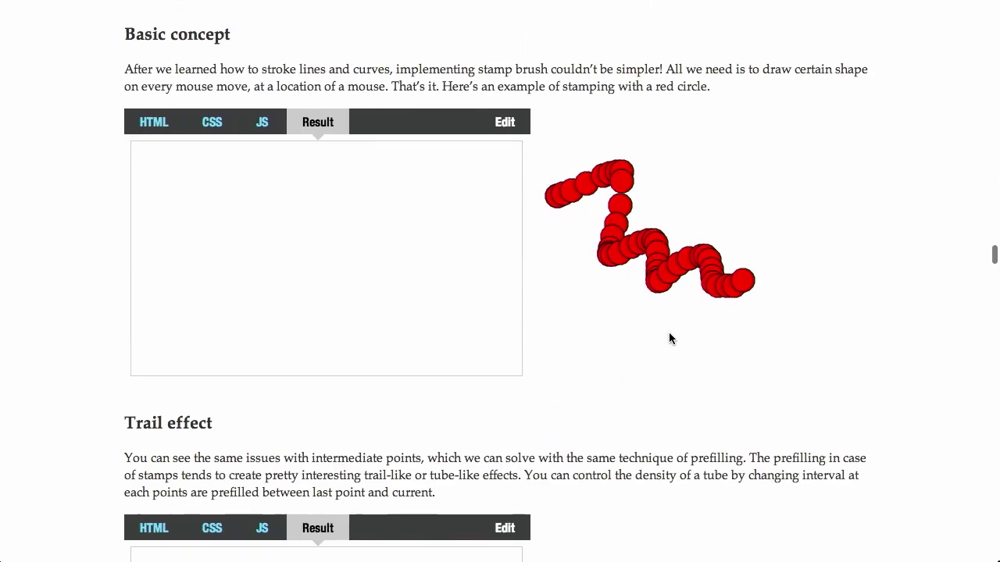
{"action": "scroll", "coordinate": [669, 335], "scroll_direction": "down", "scroll_amount": 17}
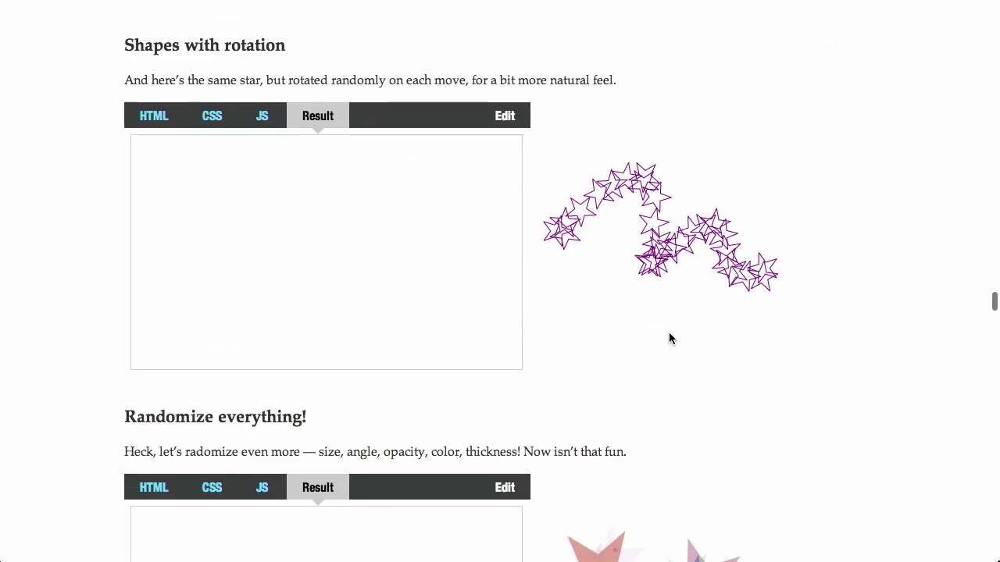
{"action": "scroll", "coordinate": [386, 379], "scroll_direction": "down", "scroll_amount": 5}
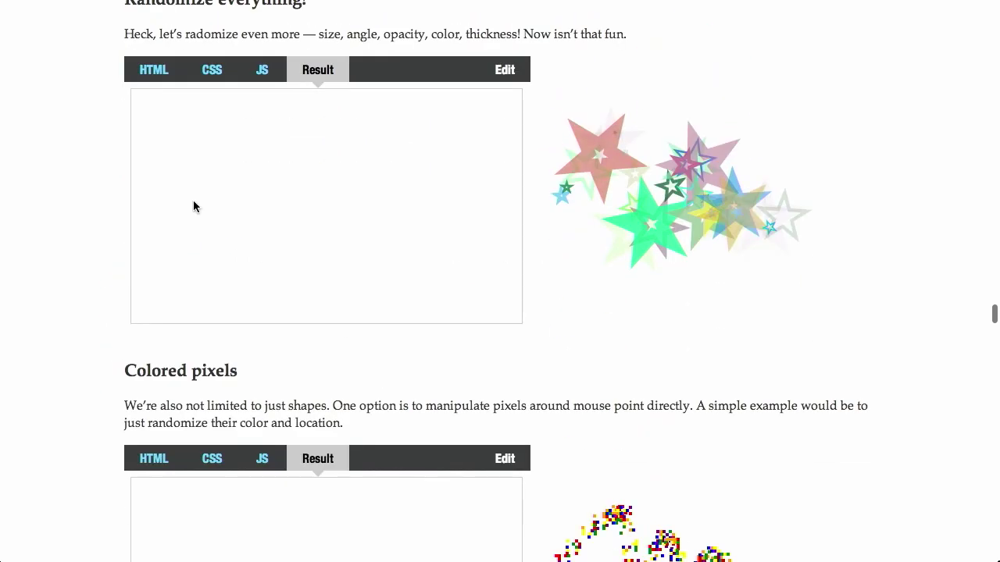
{"action": "mouse_move", "coordinate": [195, 207]}
{"action": "left_mouse_down"}
{"action": "mouse_move", "coordinate": [312, 197]}
{"action": "mouse_move", "coordinate": [435, 208]}
{"action": "mouse_move", "coordinate": [438, 273]}
{"action": "left_mouse_up"}
{"action": "scroll", "coordinate": [661, 321], "scroll_direction": "down", "scroll_amount": 5}
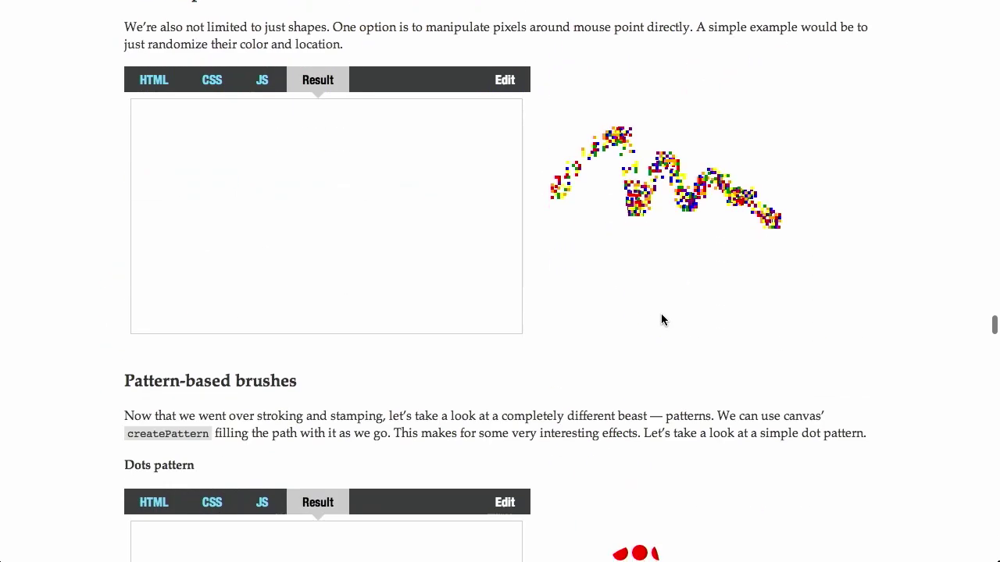
{"action": "scroll", "coordinate": [661, 320], "scroll_direction": "down", "scroll_amount": 5}
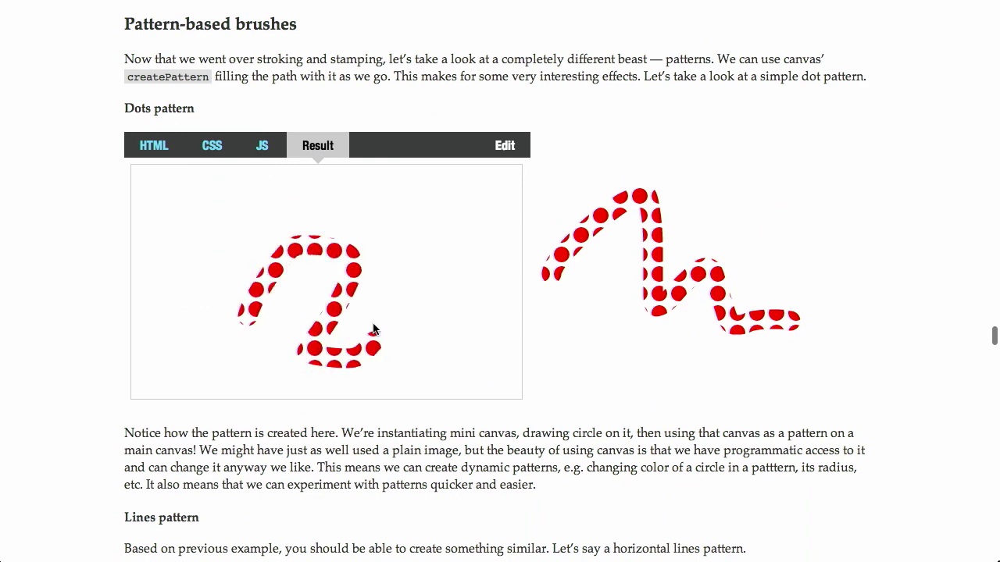
{"action": "scroll", "coordinate": [662, 282], "scroll_direction": "down", "scroll_amount": 10}
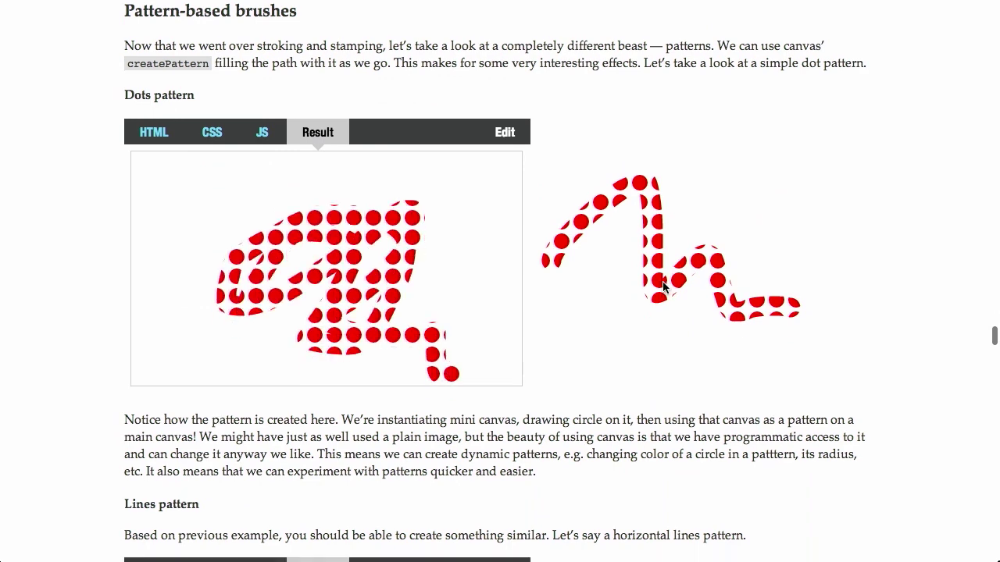
{"action": "scroll", "coordinate": [664, 287], "scroll_direction": "down", "scroll_amount": 5}
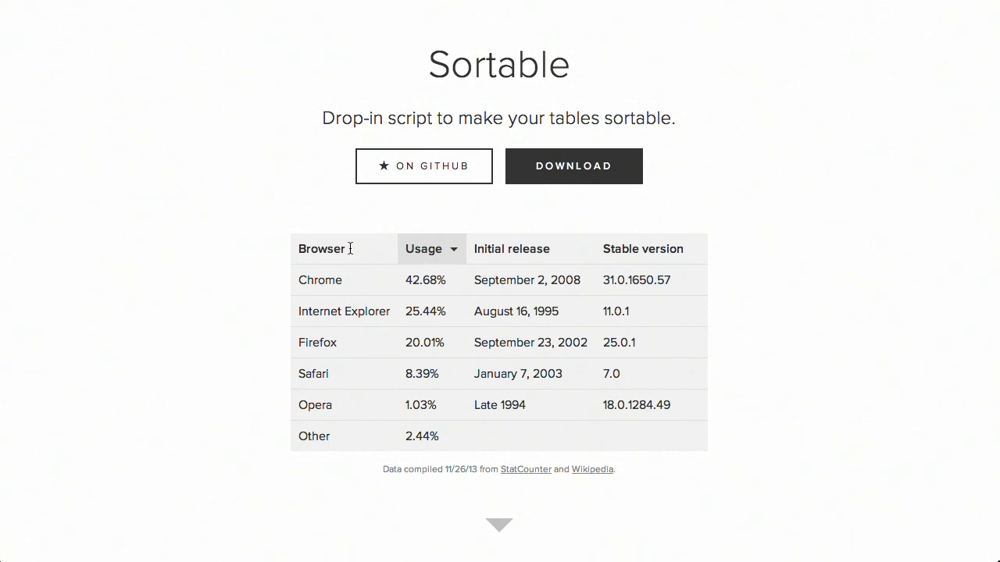
{"action": "left_click", "coordinate": [422, 250]}
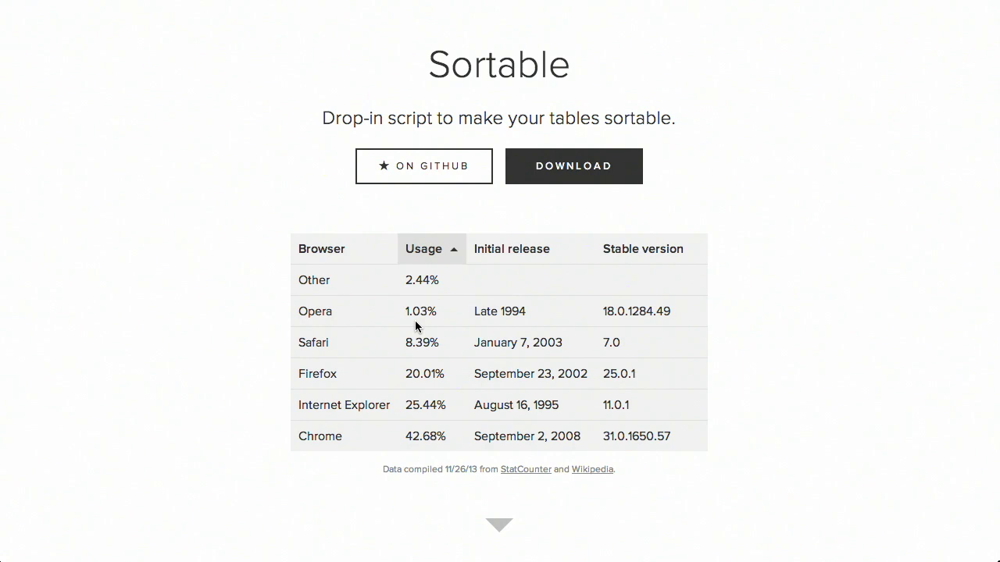
{"action": "scroll", "coordinate": [196, 312], "scroll_direction": "down", "scroll_amount": 6}
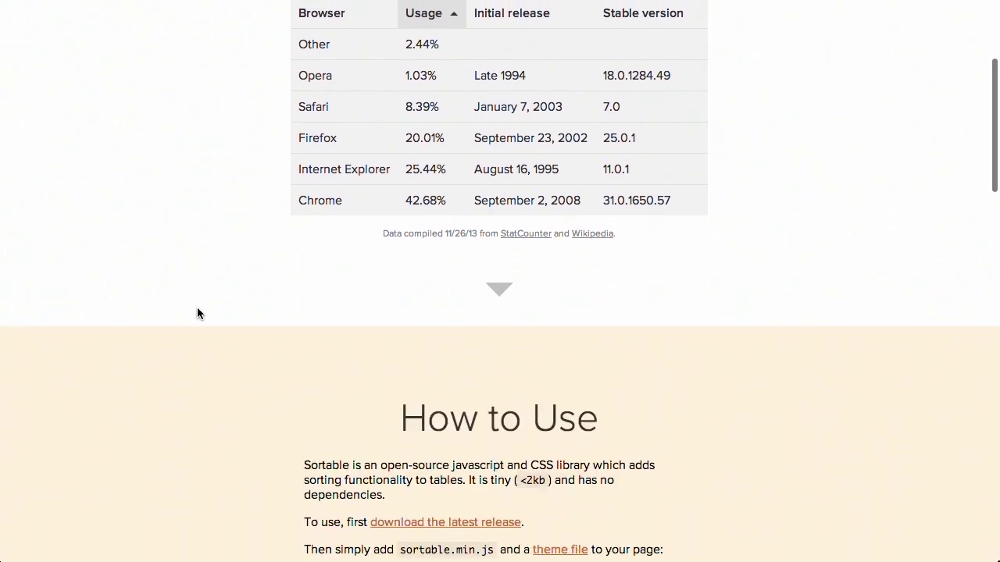
{"action": "scroll", "coordinate": [197, 314], "scroll_direction": "down", "scroll_amount": 2}
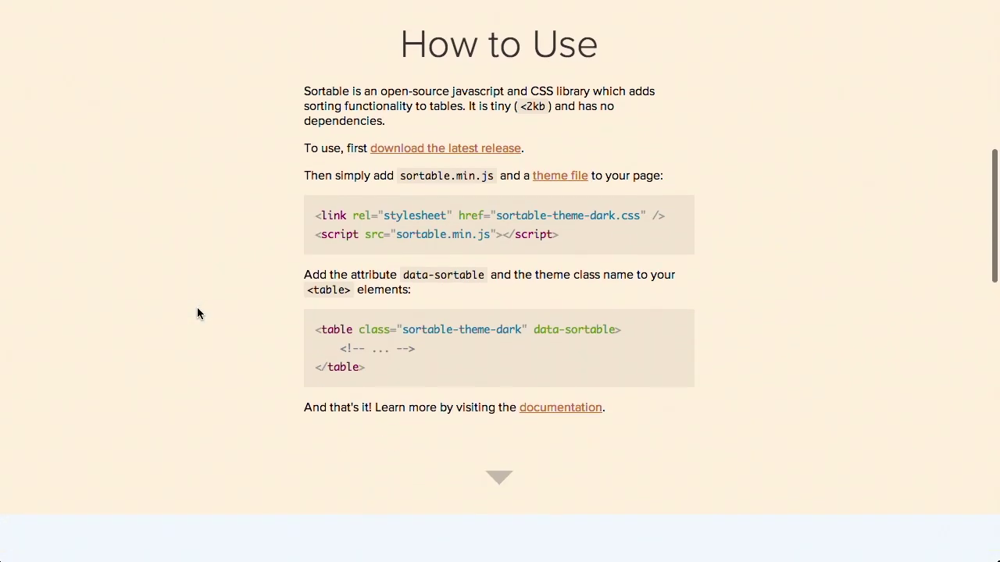
{"action": "scroll", "coordinate": [197, 313], "scroll_direction": "down", "scroll_amount": 2}
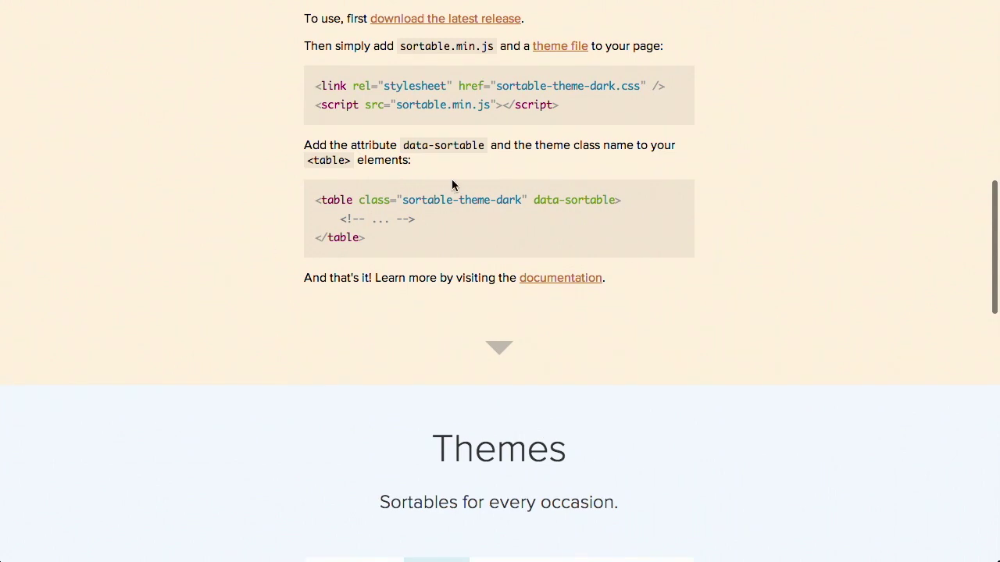
{"action": "scroll", "coordinate": [420, 205], "scroll_direction": "down", "scroll_amount": 5}
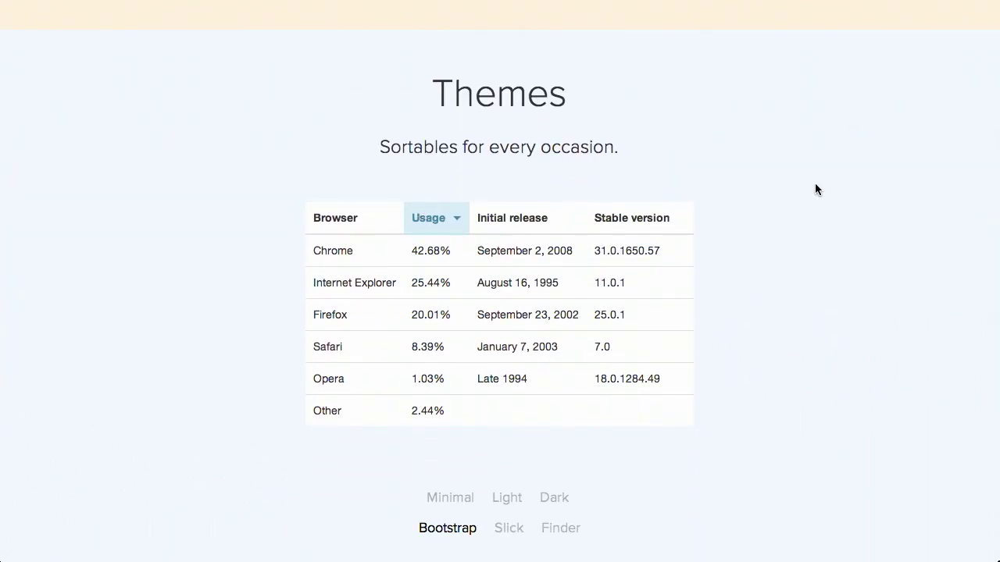
{"action": "scroll", "coordinate": [815, 189], "scroll_direction": "down", "scroll_amount": 2}
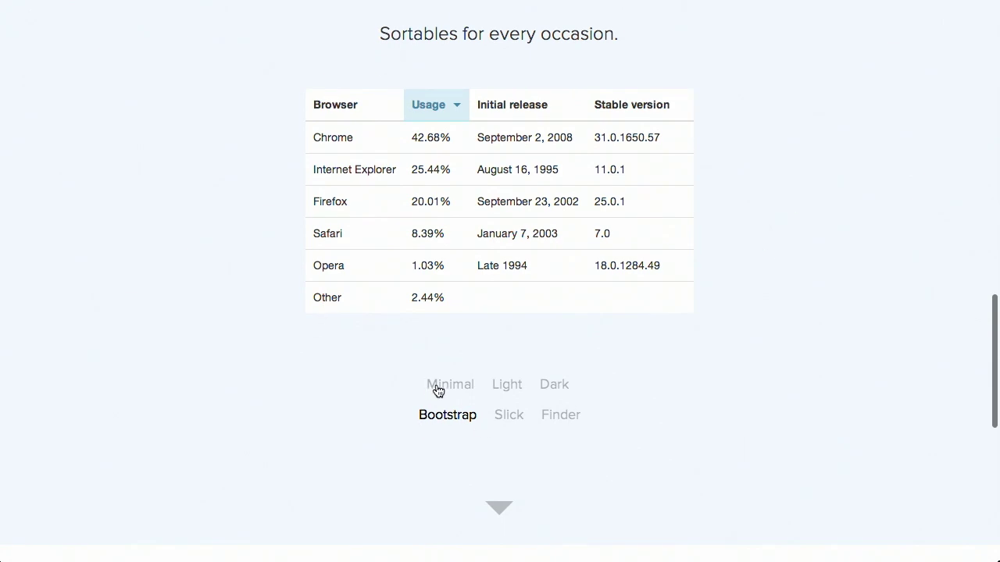
{"action": "left_click", "coordinate": [438, 388]}
{"action": "left_click", "coordinate": [495, 383]}
{"action": "left_click", "coordinate": [541, 386]}
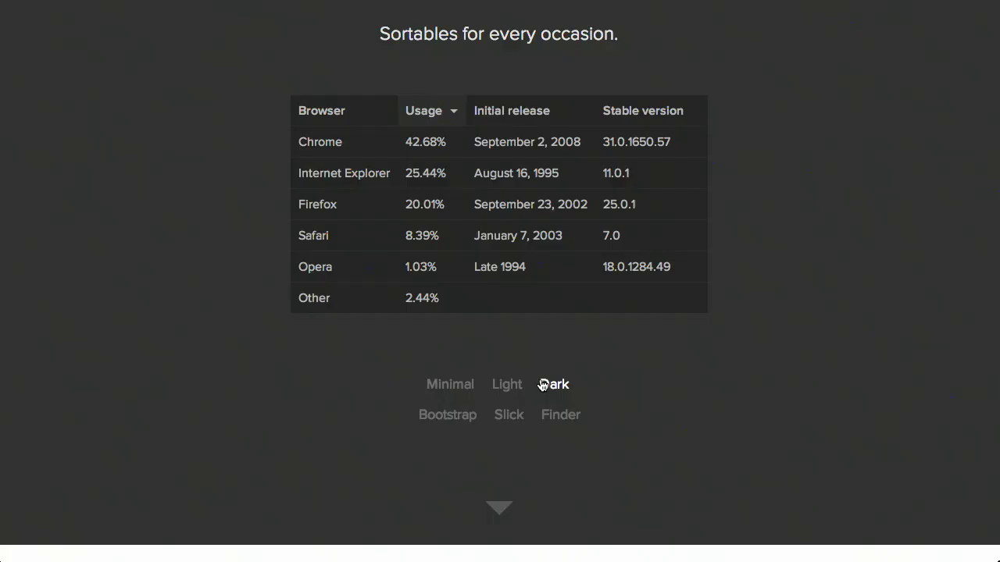
{"action": "left_click", "coordinate": [543, 417]}
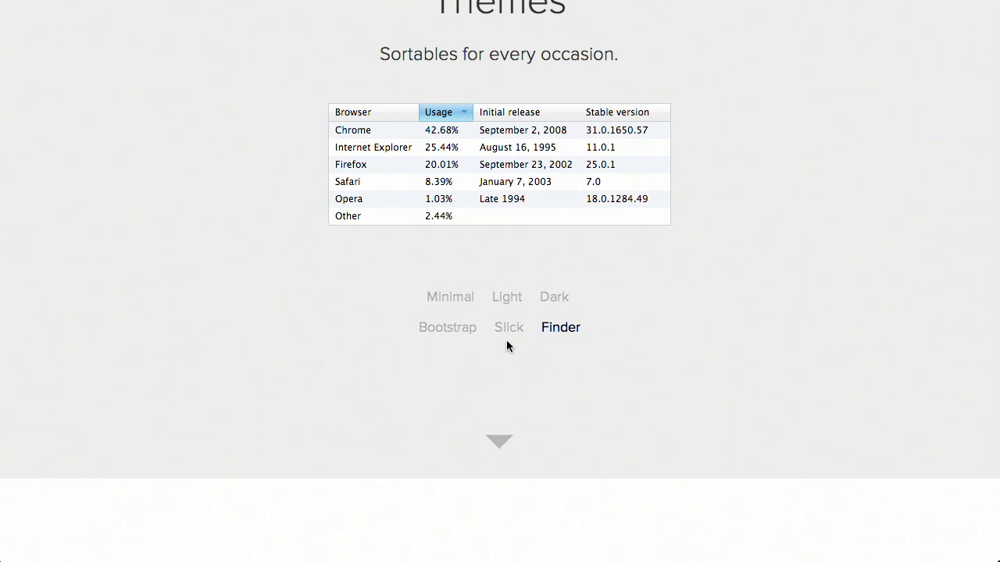
{"action": "left_click", "coordinate": [507, 329]}
{"action": "left_click", "coordinate": [429, 422]}
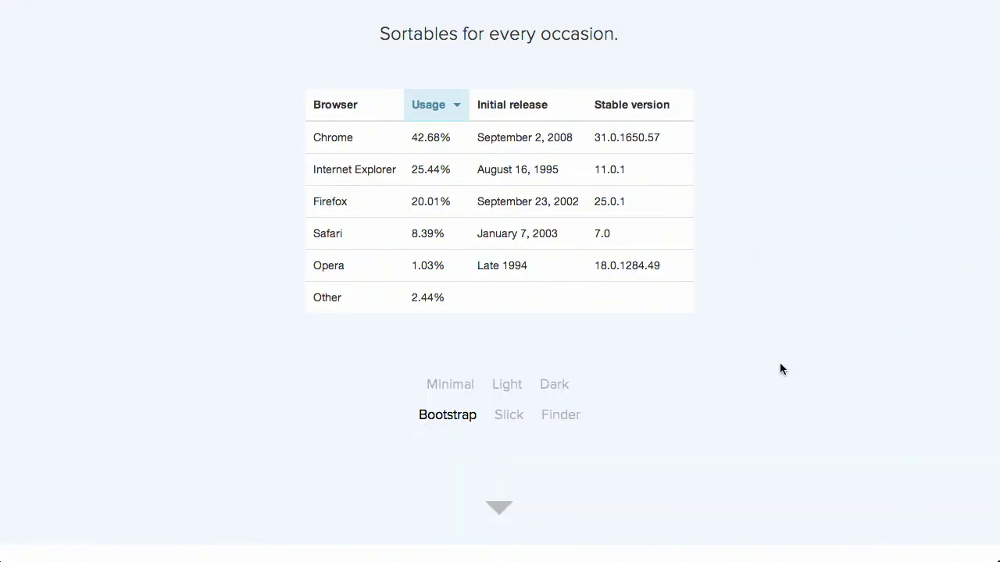
{"action": "scroll", "coordinate": [781, 364], "scroll_direction": "down", "scroll_amount": 6}
{"action": "scroll", "coordinate": [781, 365], "scroll_direction": "up", "scroll_amount": 4}
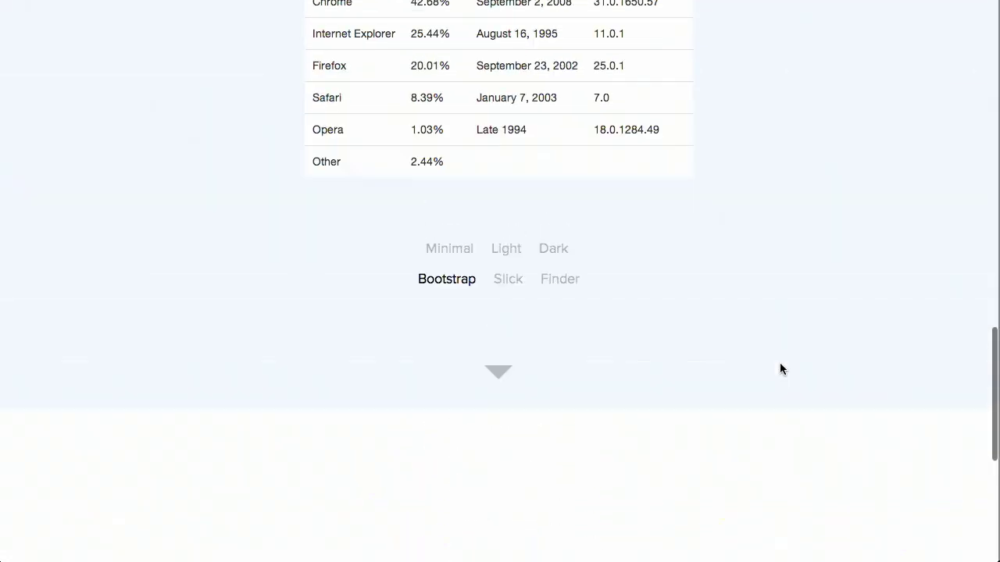
{"action": "scroll", "coordinate": [780, 369], "scroll_direction": "up", "scroll_amount": 10}
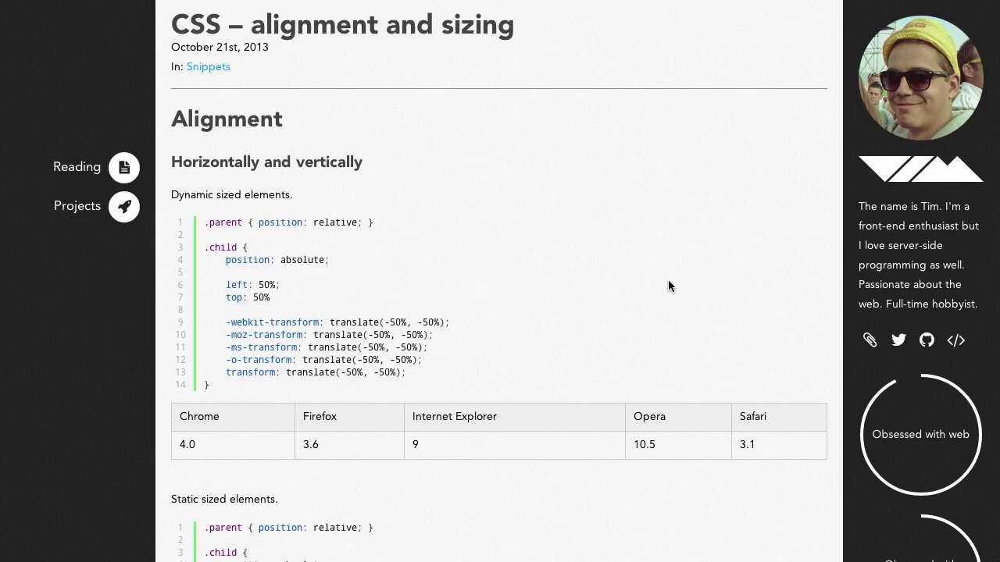
{"action": "scroll", "coordinate": [669, 286], "scroll_direction": "down", "scroll_amount": 2}
{"action": "scroll", "coordinate": [669, 286], "scroll_direction": "up", "scroll_amount": 1}
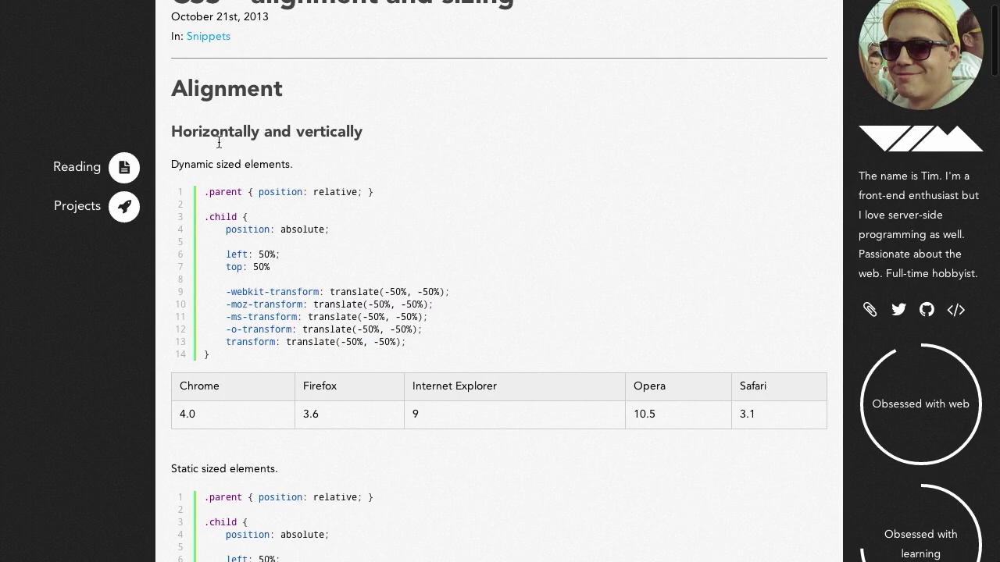
{"action": "scroll", "coordinate": [440, 216], "scroll_direction": "down", "scroll_amount": 1}
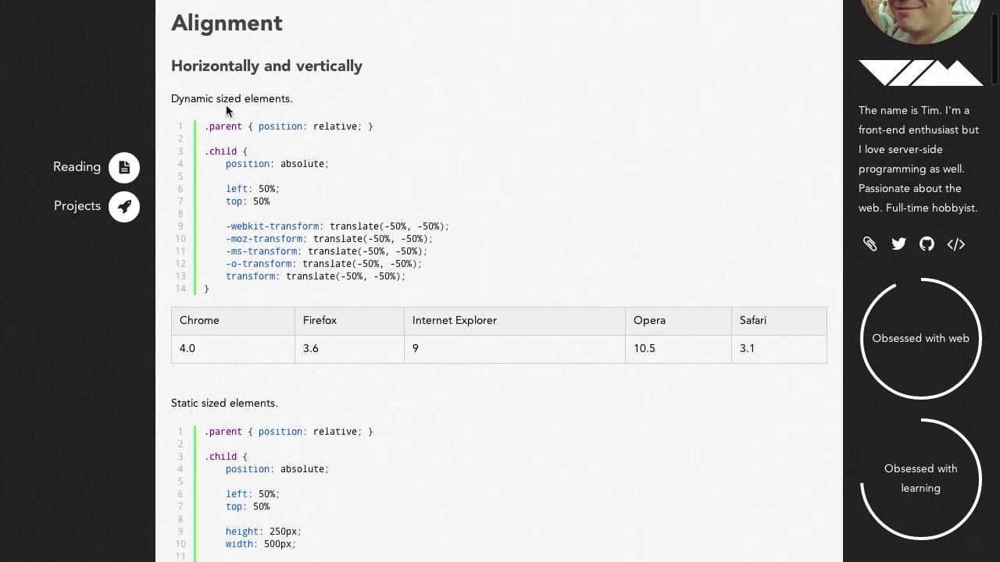
{"action": "scroll", "coordinate": [487, 414], "scroll_direction": "down", "scroll_amount": 2}
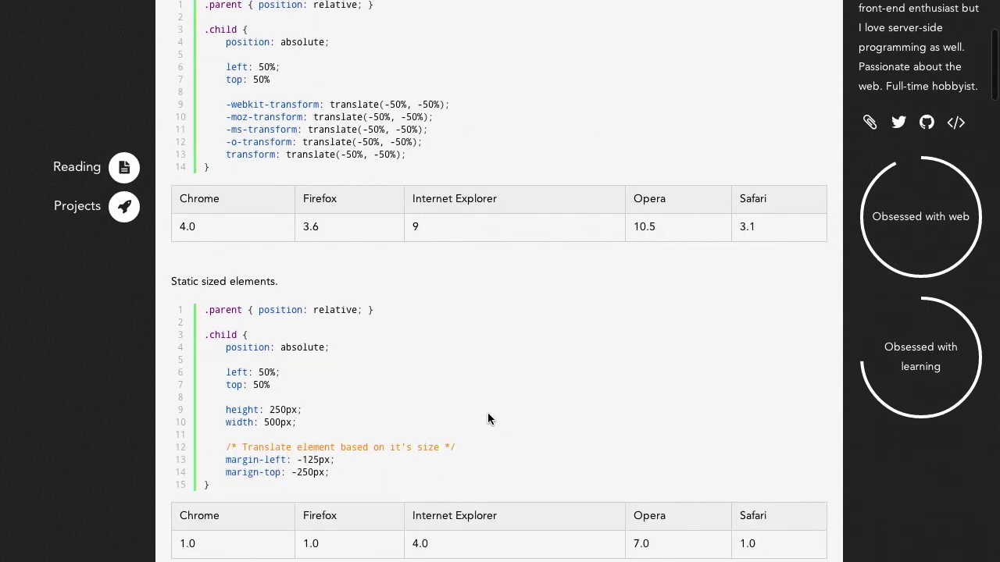
{"action": "scroll", "coordinate": [481, 407], "scroll_direction": "up", "scroll_amount": 1}
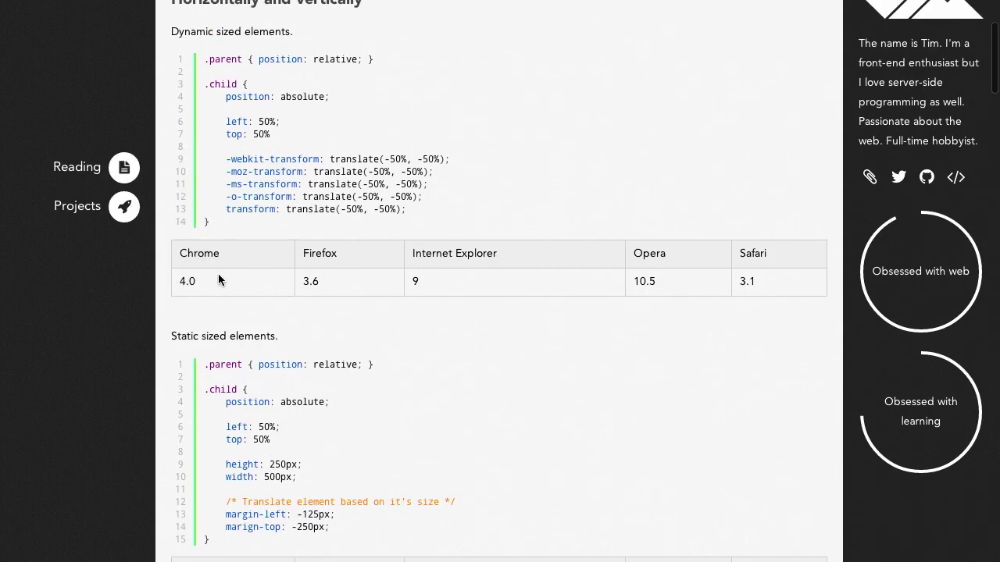
{"action": "scroll", "coordinate": [730, 285], "scroll_direction": "up", "scroll_amount": 1}
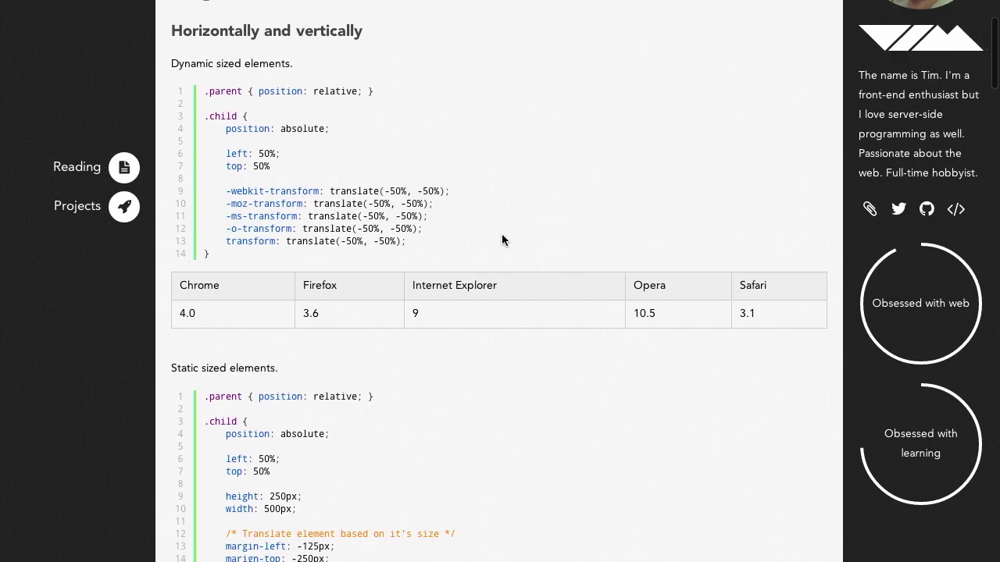
{"action": "scroll", "coordinate": [502, 234], "scroll_direction": "down", "scroll_amount": 4}
{"action": "scroll", "coordinate": [502, 239], "scroll_direction": "down", "scroll_amount": 2}
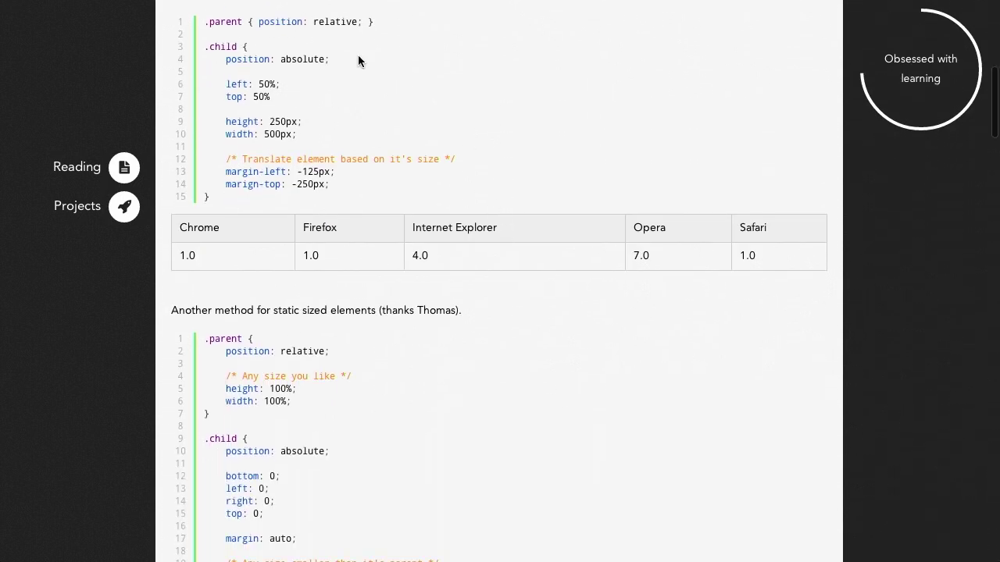
{"action": "scroll", "coordinate": [443, 349], "scroll_direction": "down", "scroll_amount": 10}
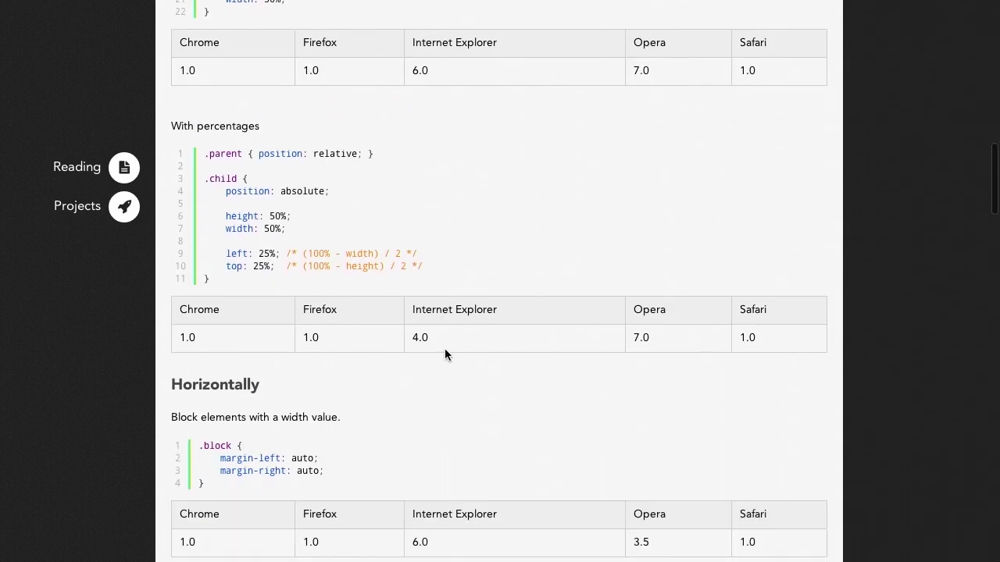
{"action": "scroll", "coordinate": [444, 354], "scroll_direction": "up", "scroll_amount": 2}
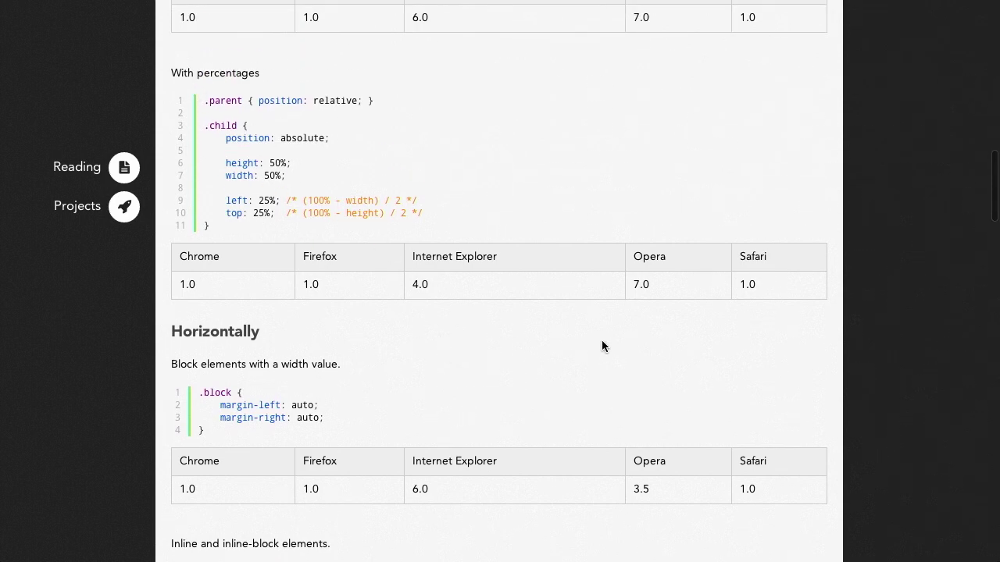
{"action": "scroll", "coordinate": [602, 346], "scroll_direction": "down", "scroll_amount": 3}
{"action": "scroll", "coordinate": [602, 346], "scroll_direction": "down", "scroll_amount": 1}
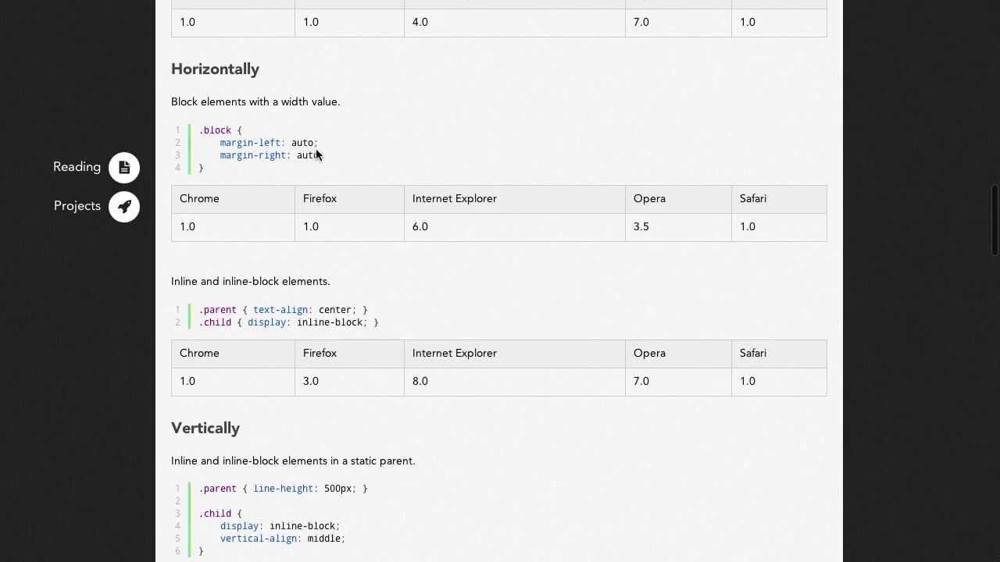
{"action": "scroll", "coordinate": [317, 154], "scroll_direction": "down", "scroll_amount": 2}
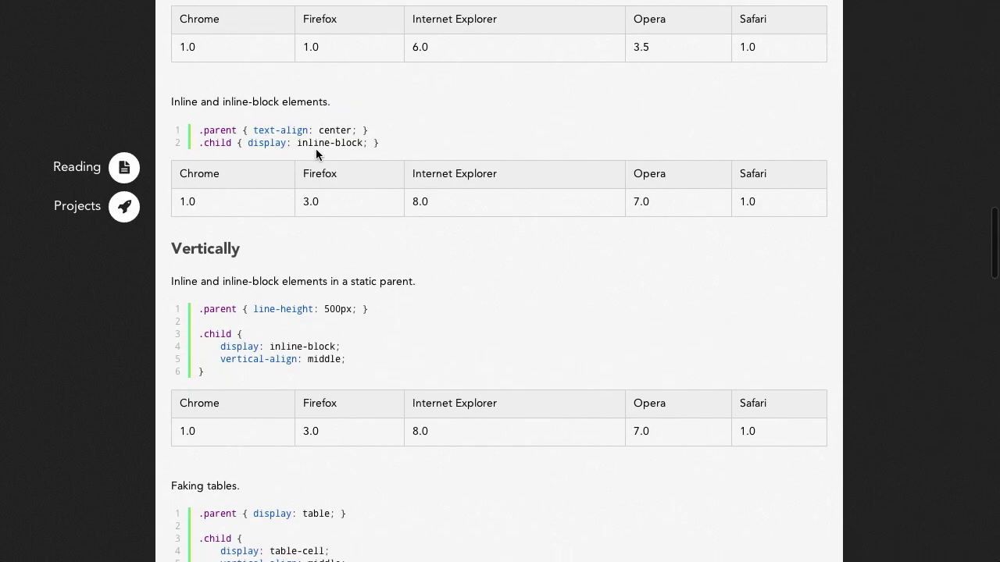
{"action": "scroll", "coordinate": [289, 267], "scroll_direction": "down", "scroll_amount": 5}
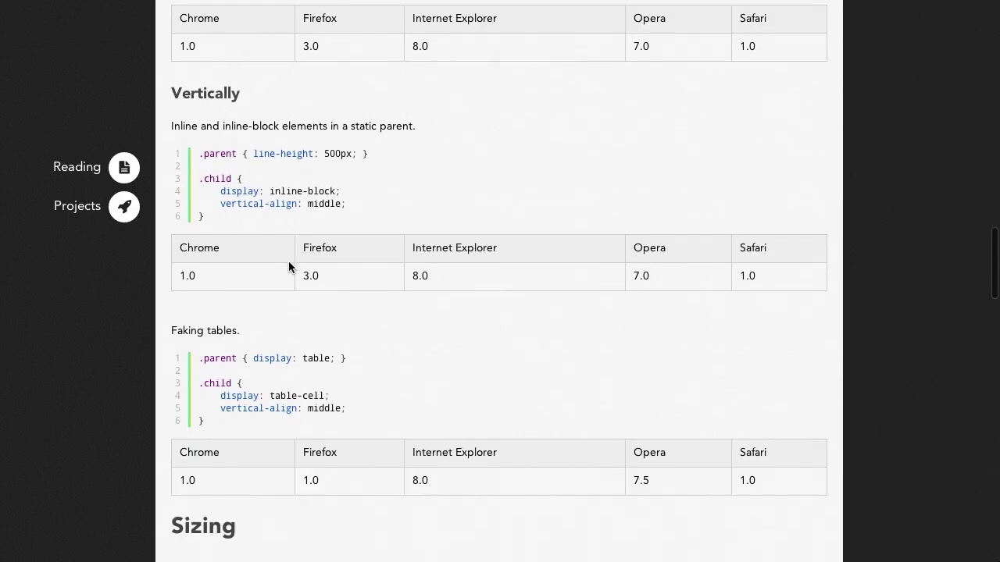
{"action": "scroll", "coordinate": [289, 267], "scroll_direction": "down", "scroll_amount": 1}
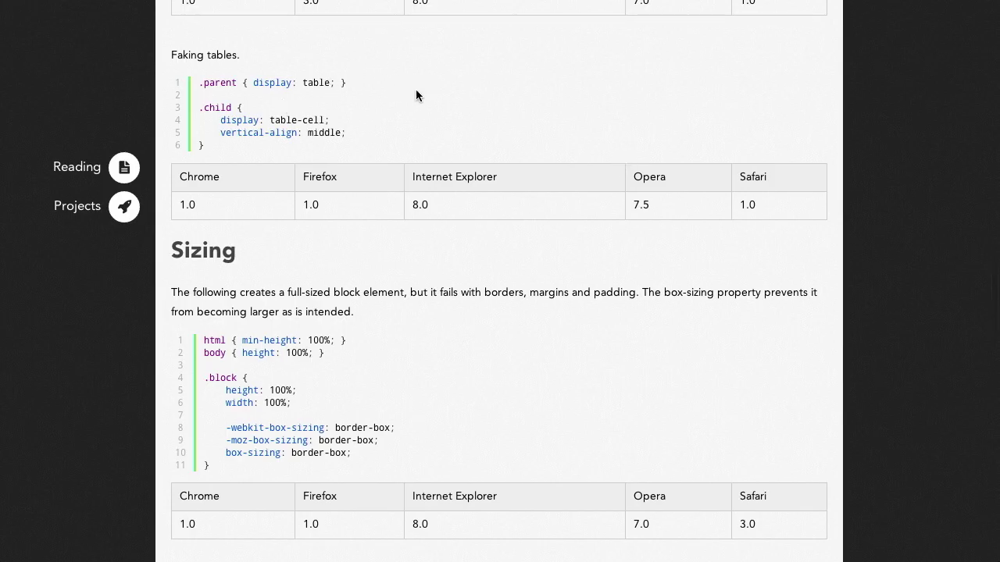
{"action": "scroll", "coordinate": [417, 91], "scroll_direction": "down", "scroll_amount": 7}
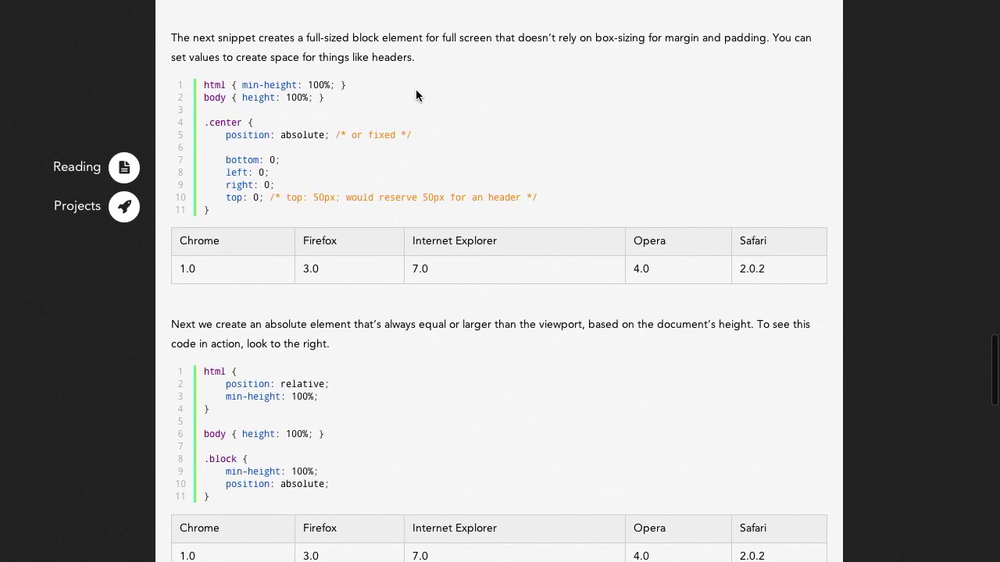
{"action": "scroll", "coordinate": [416, 90], "scroll_direction": "down", "scroll_amount": 4}
{"action": "scroll", "coordinate": [415, 91], "scroll_direction": "up", "scroll_amount": 11}
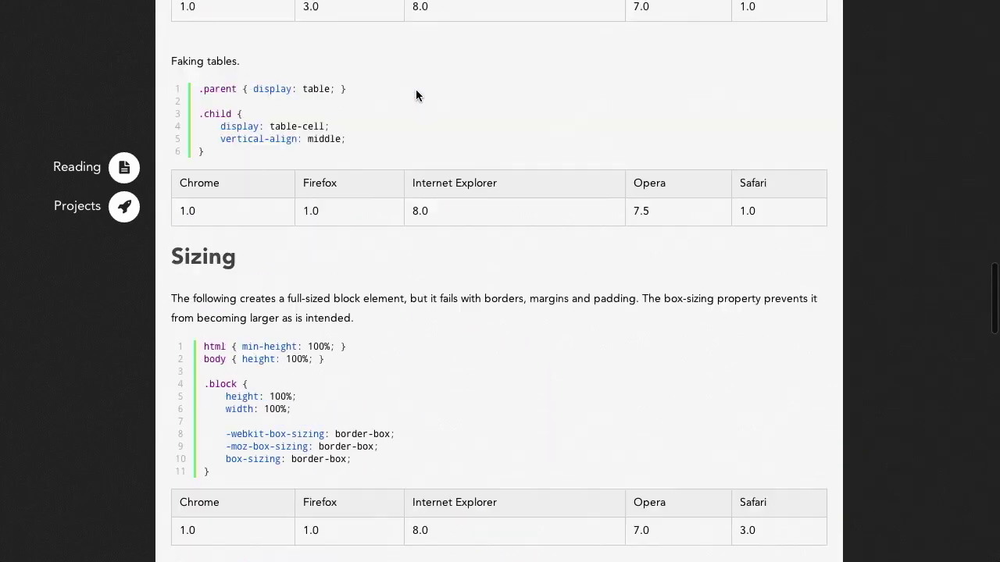
{"action": "scroll", "coordinate": [415, 95], "scroll_direction": "up", "scroll_amount": 20}
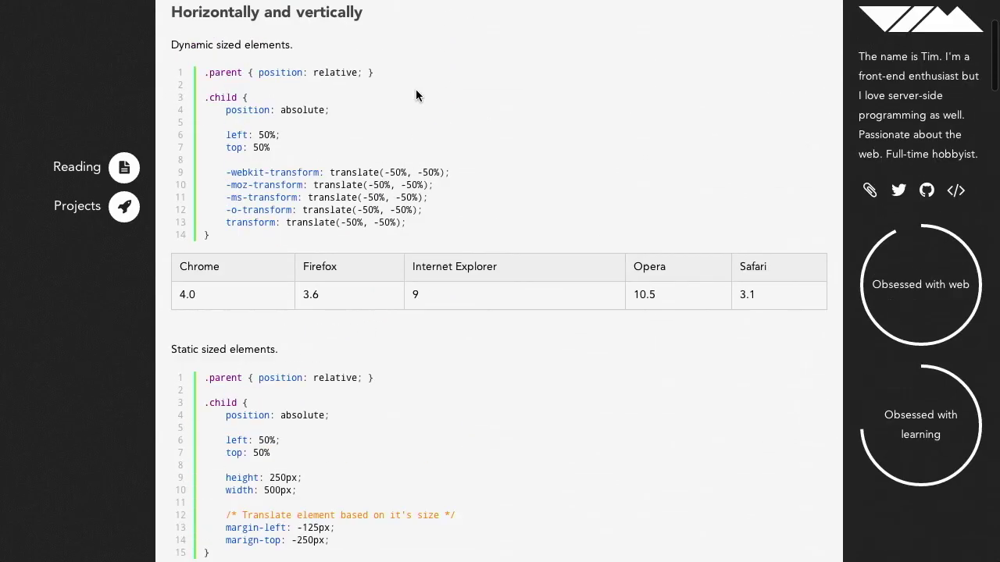
{"action": "scroll", "coordinate": [415, 94], "scroll_direction": "up", "scroll_amount": 2}
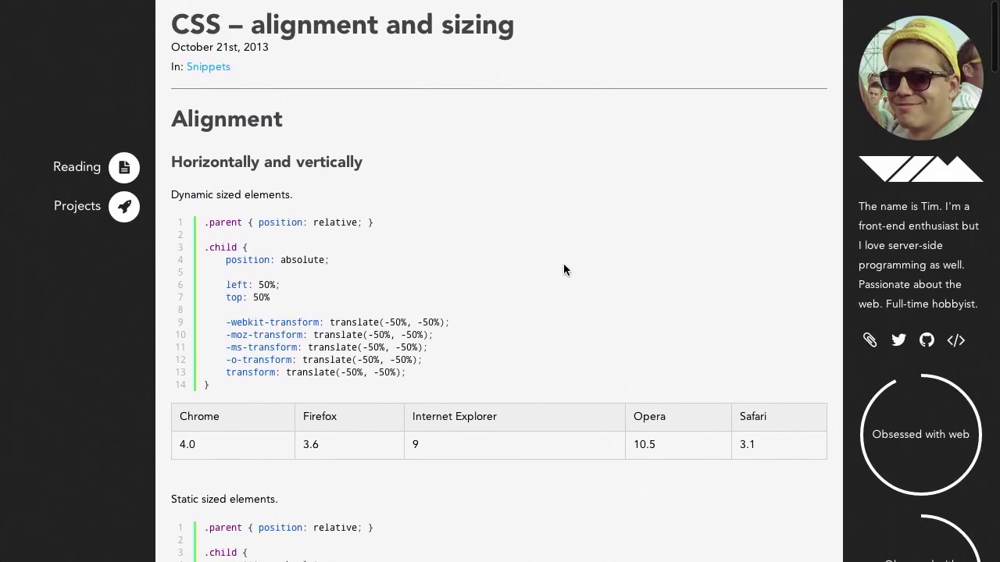